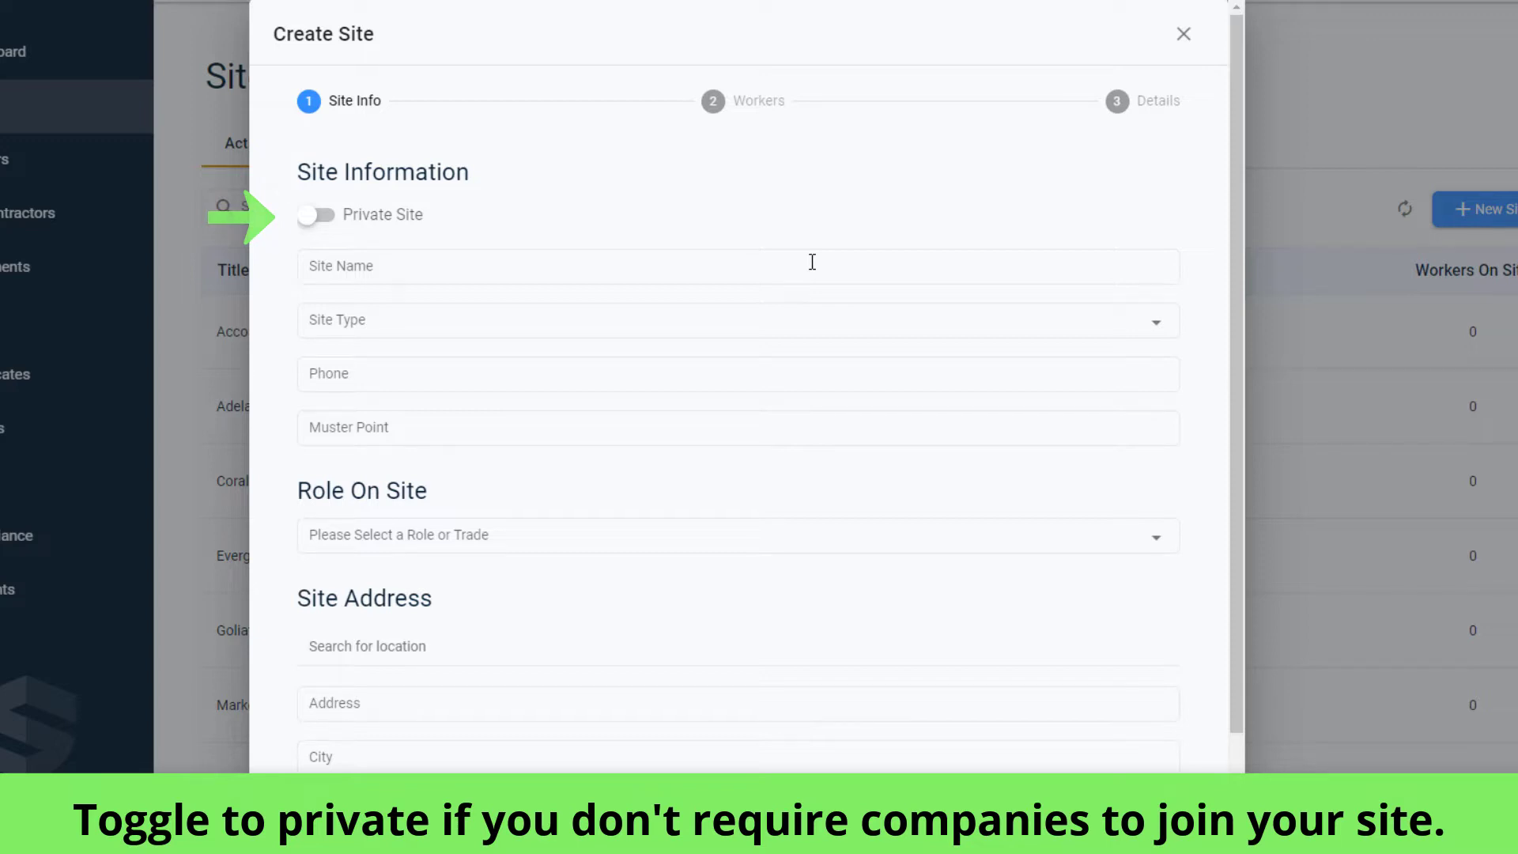
Fill in the new site as Victory Square, type Government, with its phone number, muster point Water St Starbucks and role Restoration.
left_click(812, 262)
type("Victory Square")
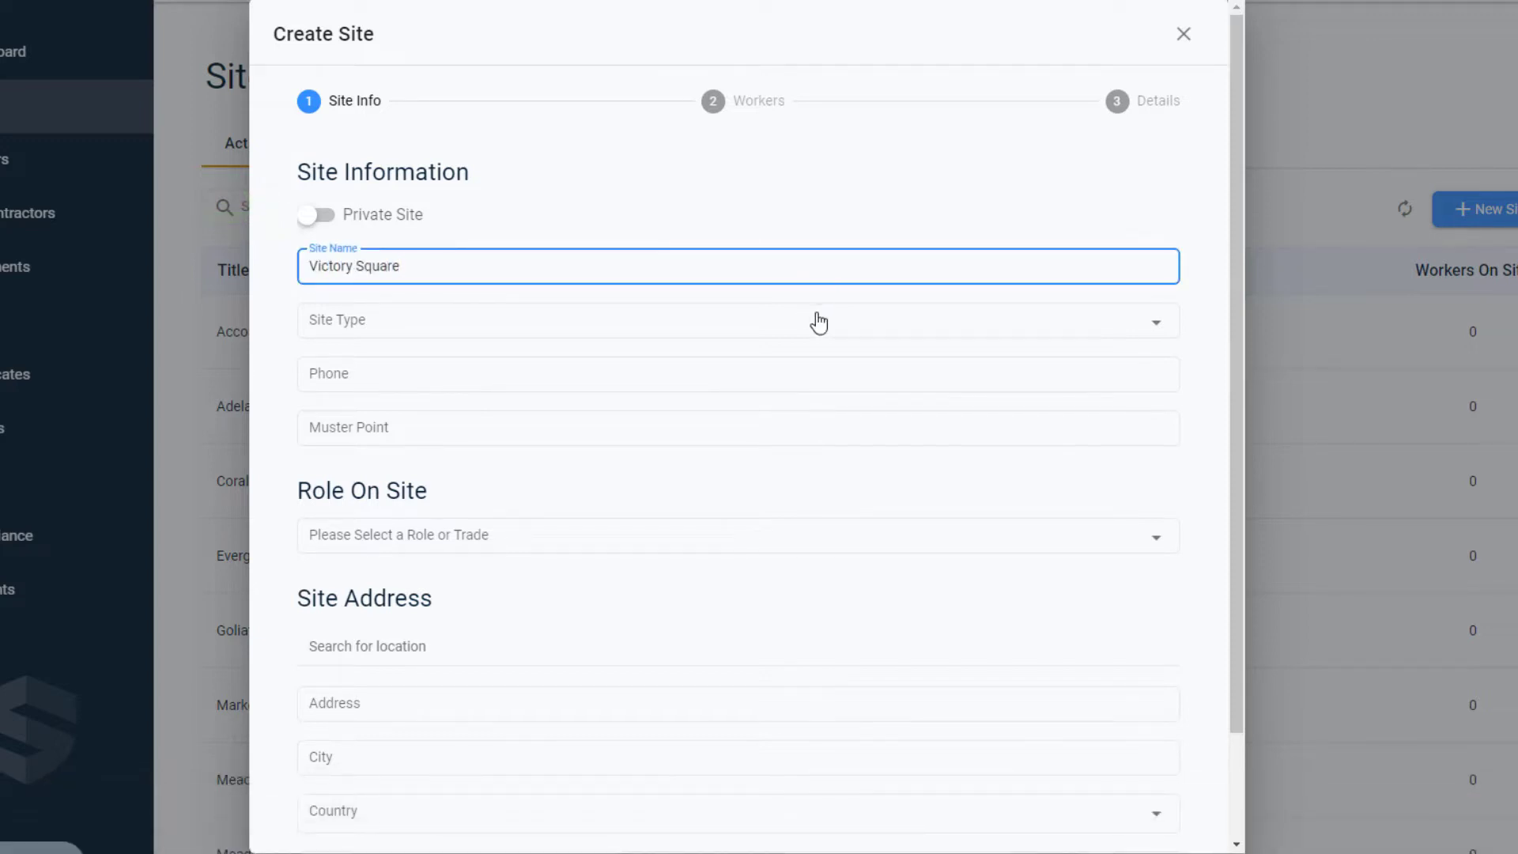
left_click(818, 320)
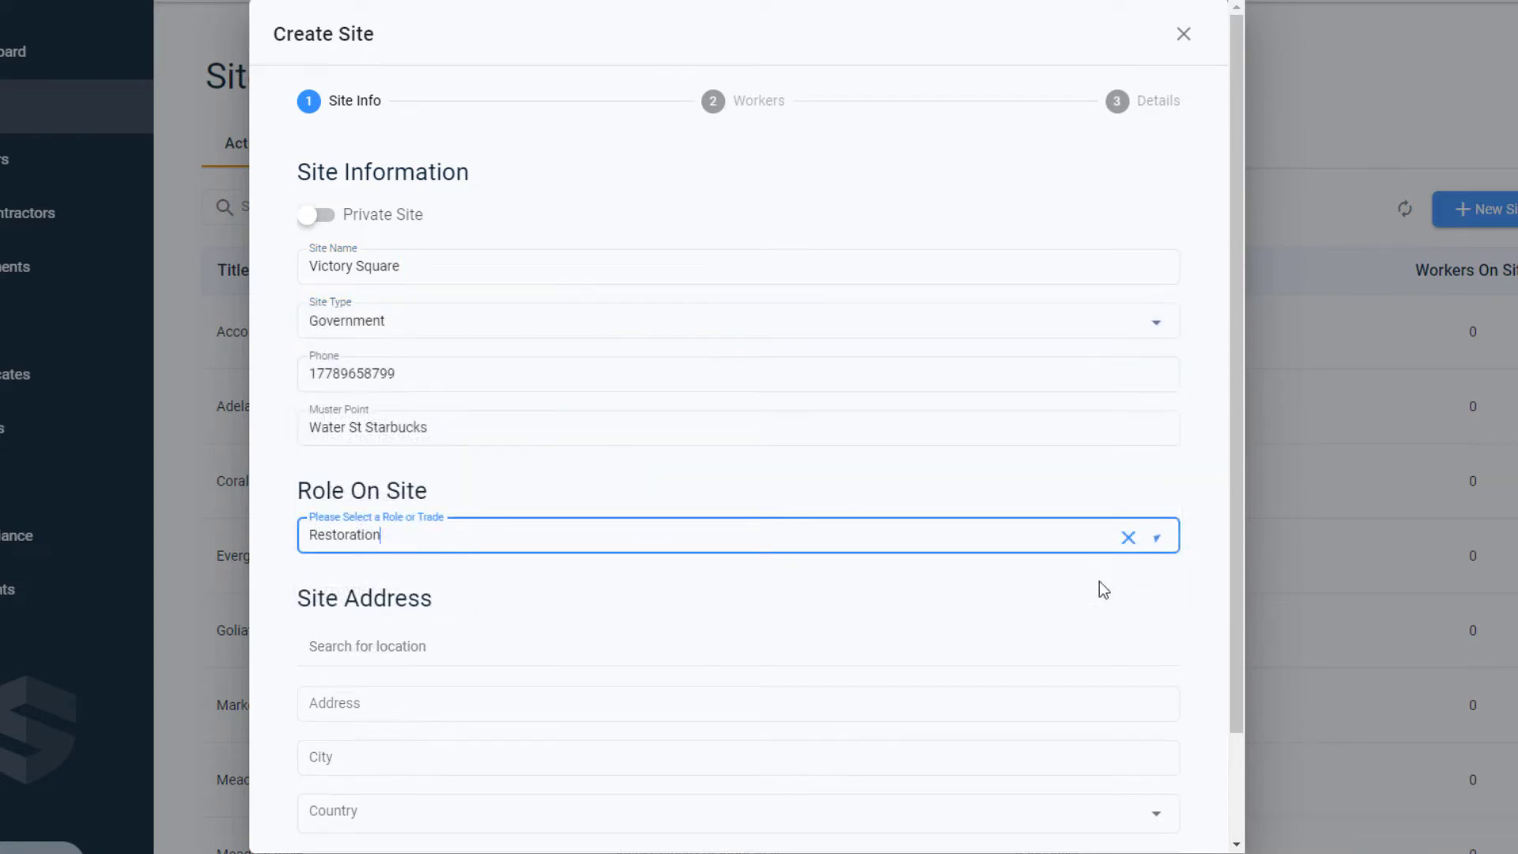
Set the site address by finding the Victory Square location in Vancouver, with timezone Canada/Pacific, and continue to worker selection.
left_click(773, 646)
type("Victory Square")
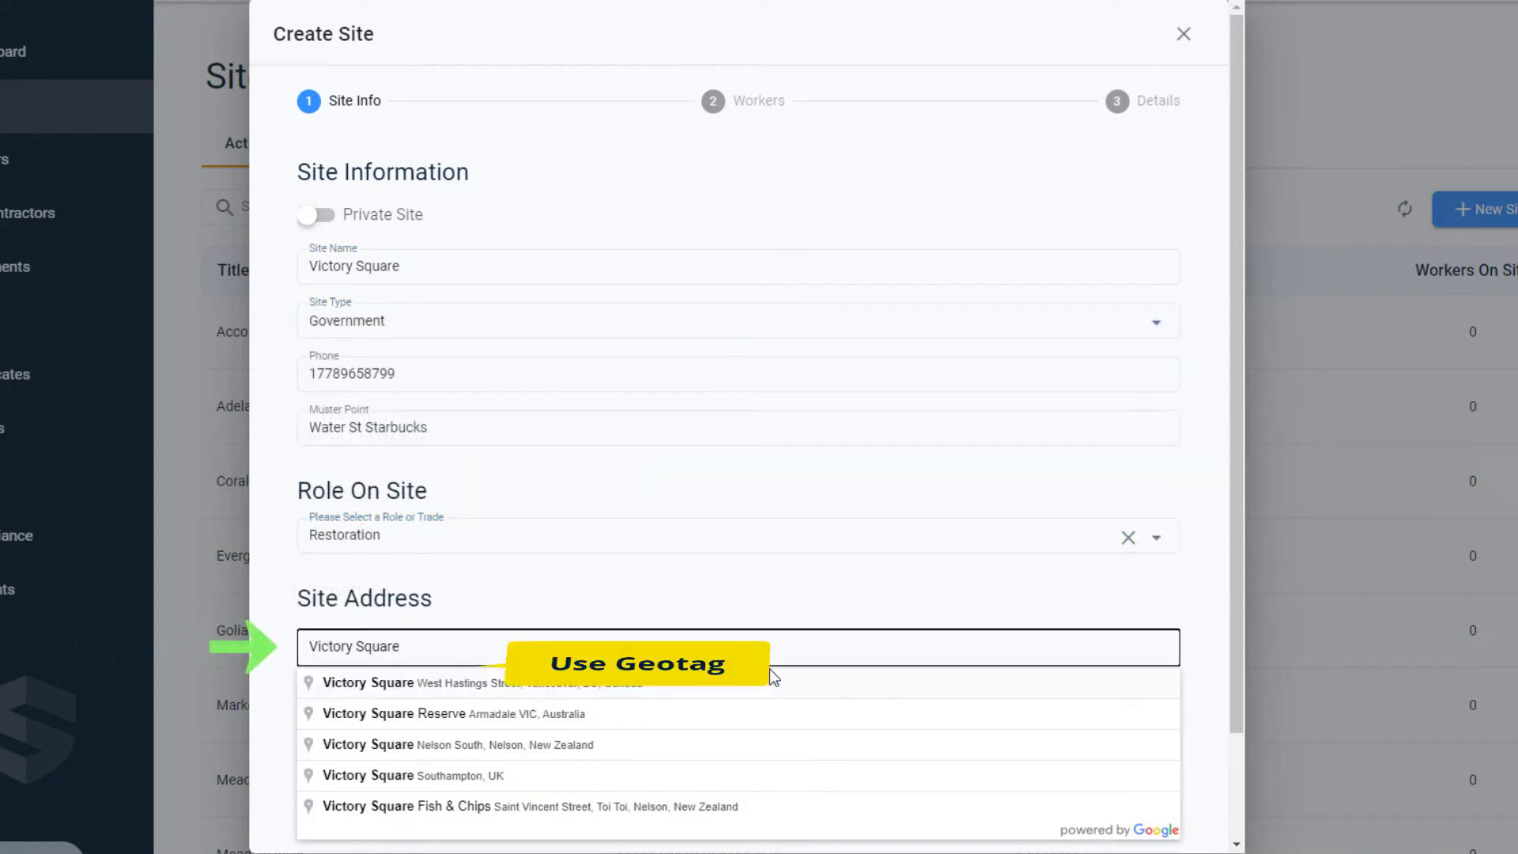
left_click(770, 673)
left_click_drag(1238, 482, 1195, 735)
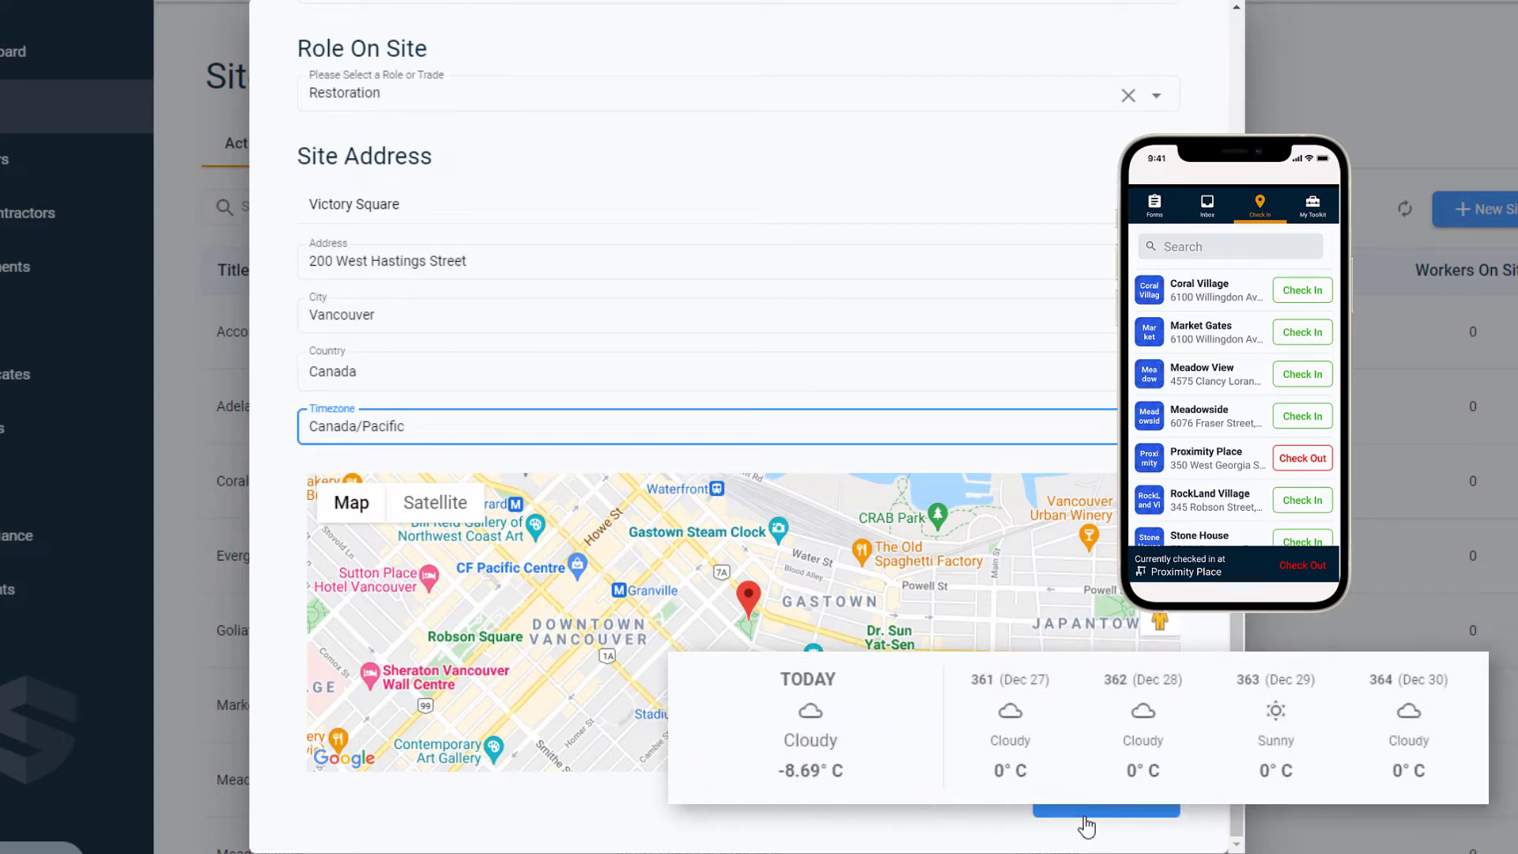
left_click(1083, 818)
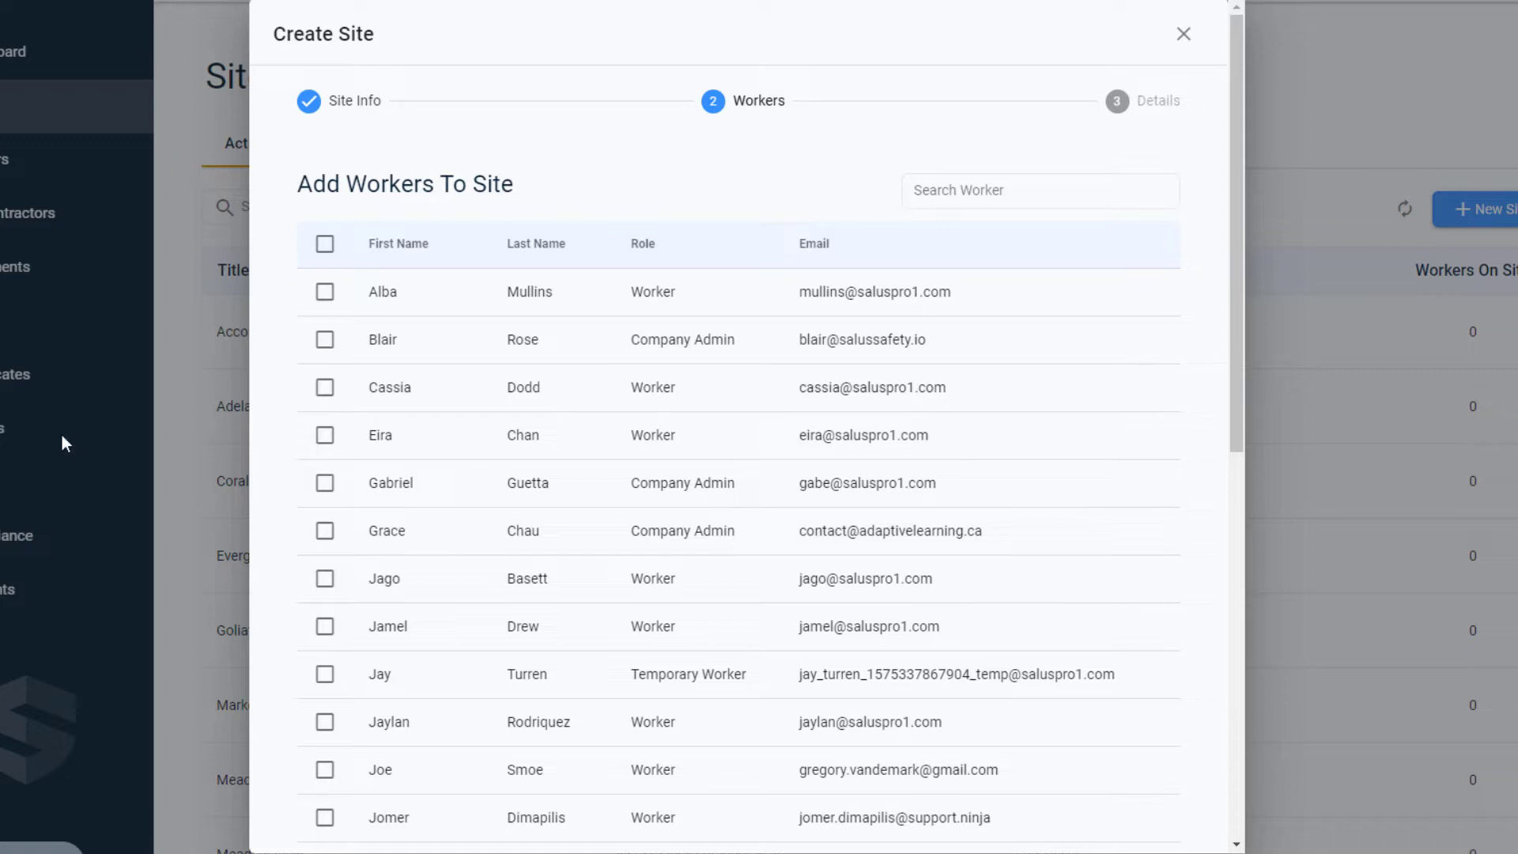
Select the first, third, fourth, sixth and ninth listed workers for the new site.
left_click(324, 292)
left_click(324, 387)
left_click(324, 435)
left_click(324, 531)
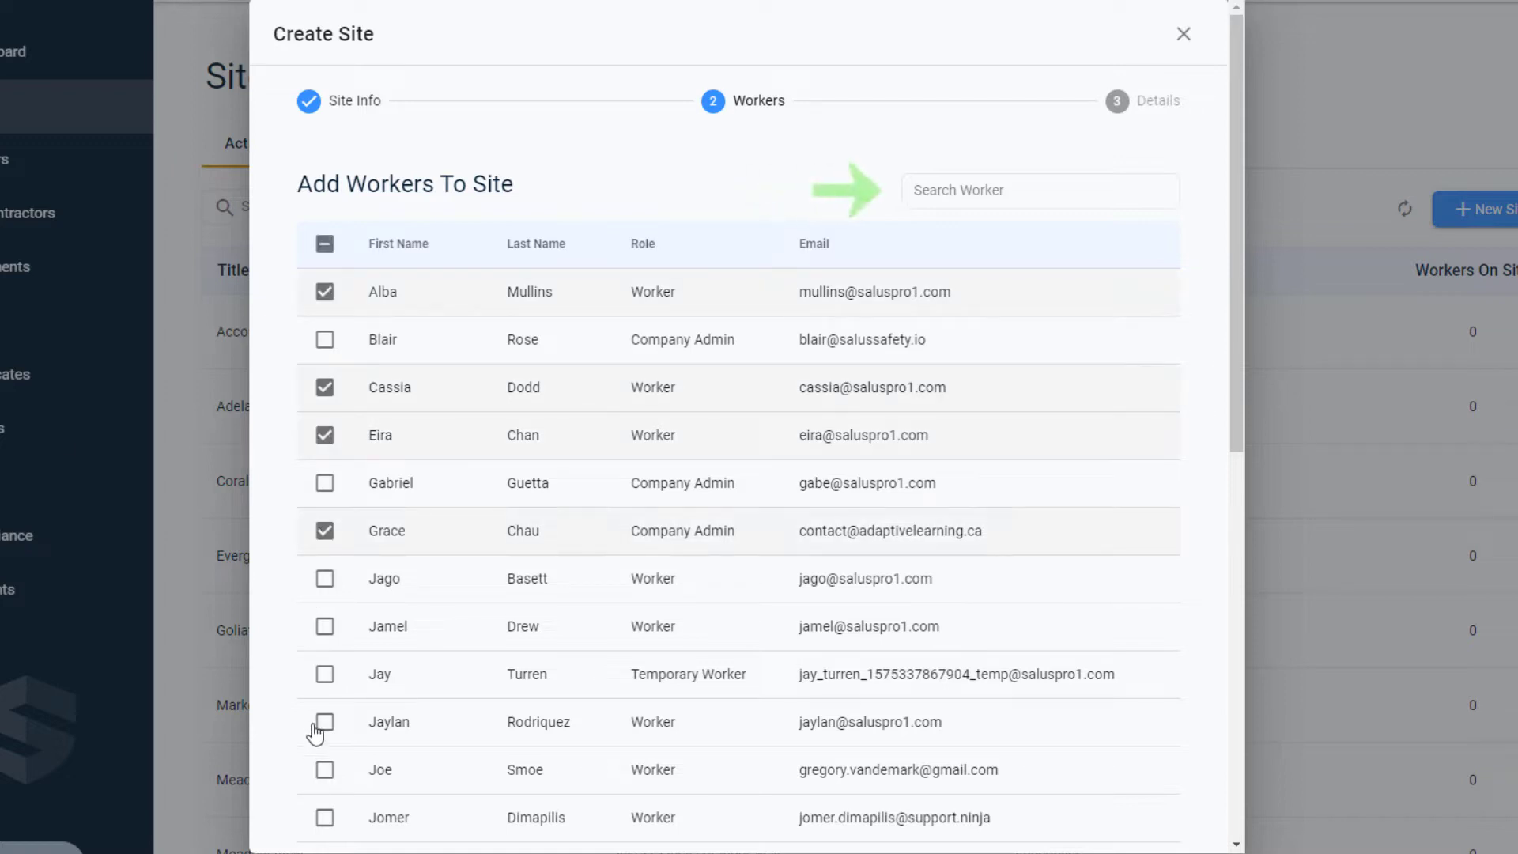
left_click(324, 674)
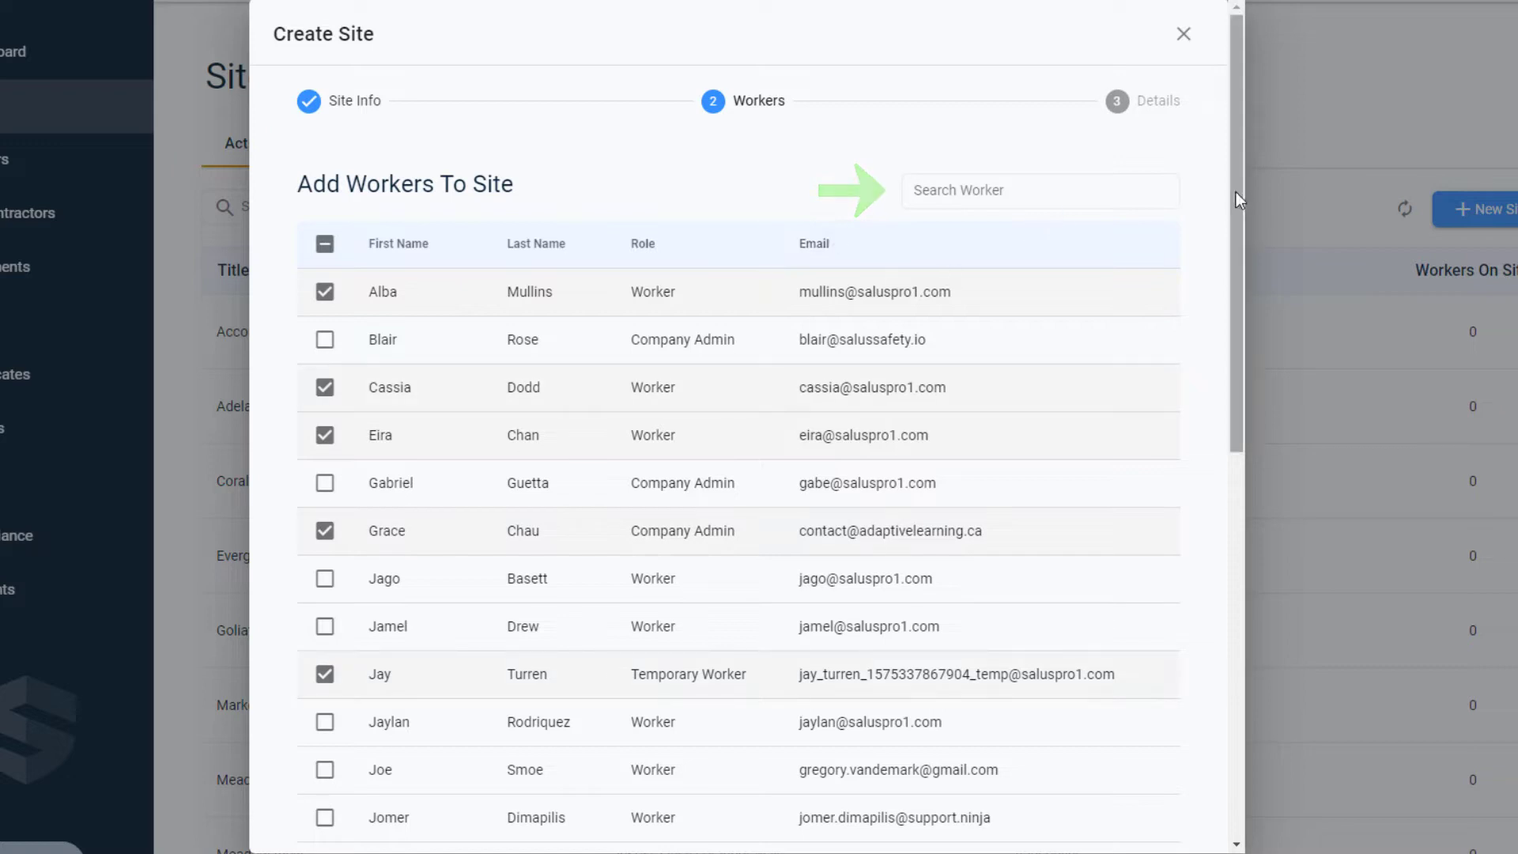
Find the foreman by first name, add them to the site's selected workers and continue to the site details.
left_click(1095, 188)
type("Robin")
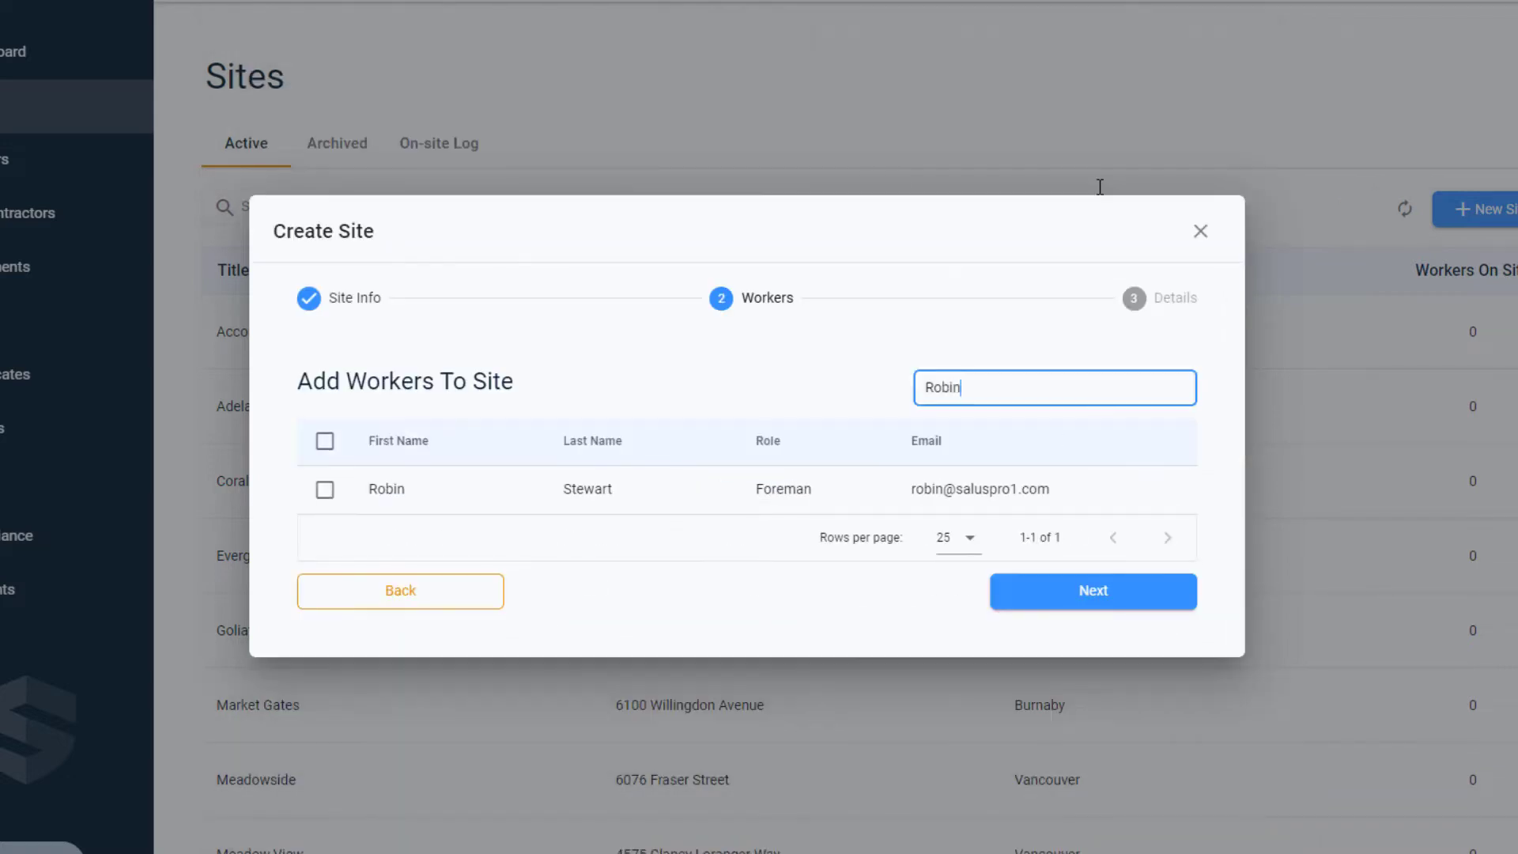
left_click(324, 489)
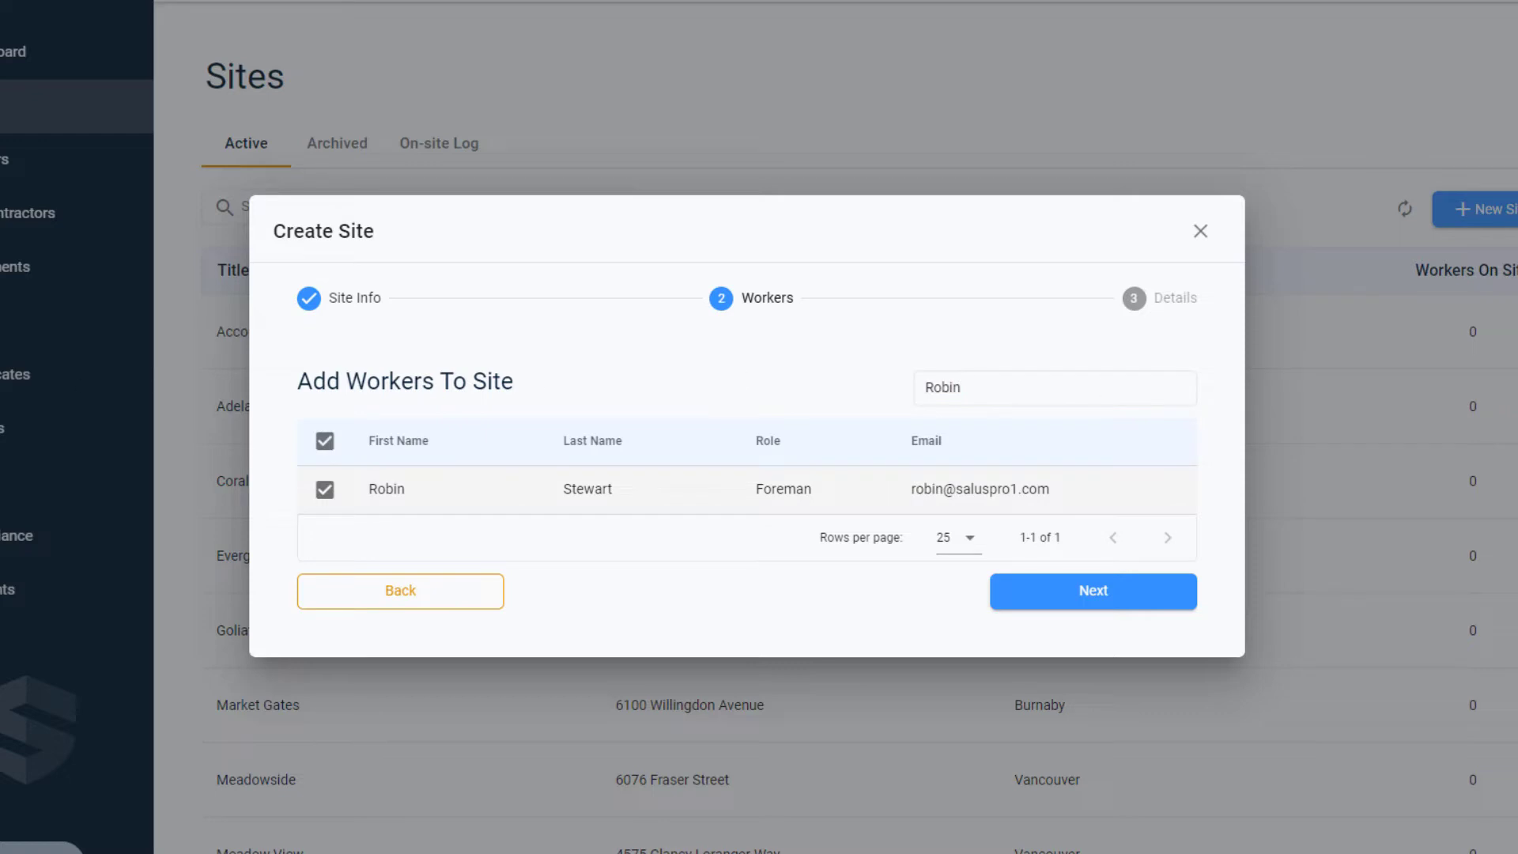
left_click(1171, 601)
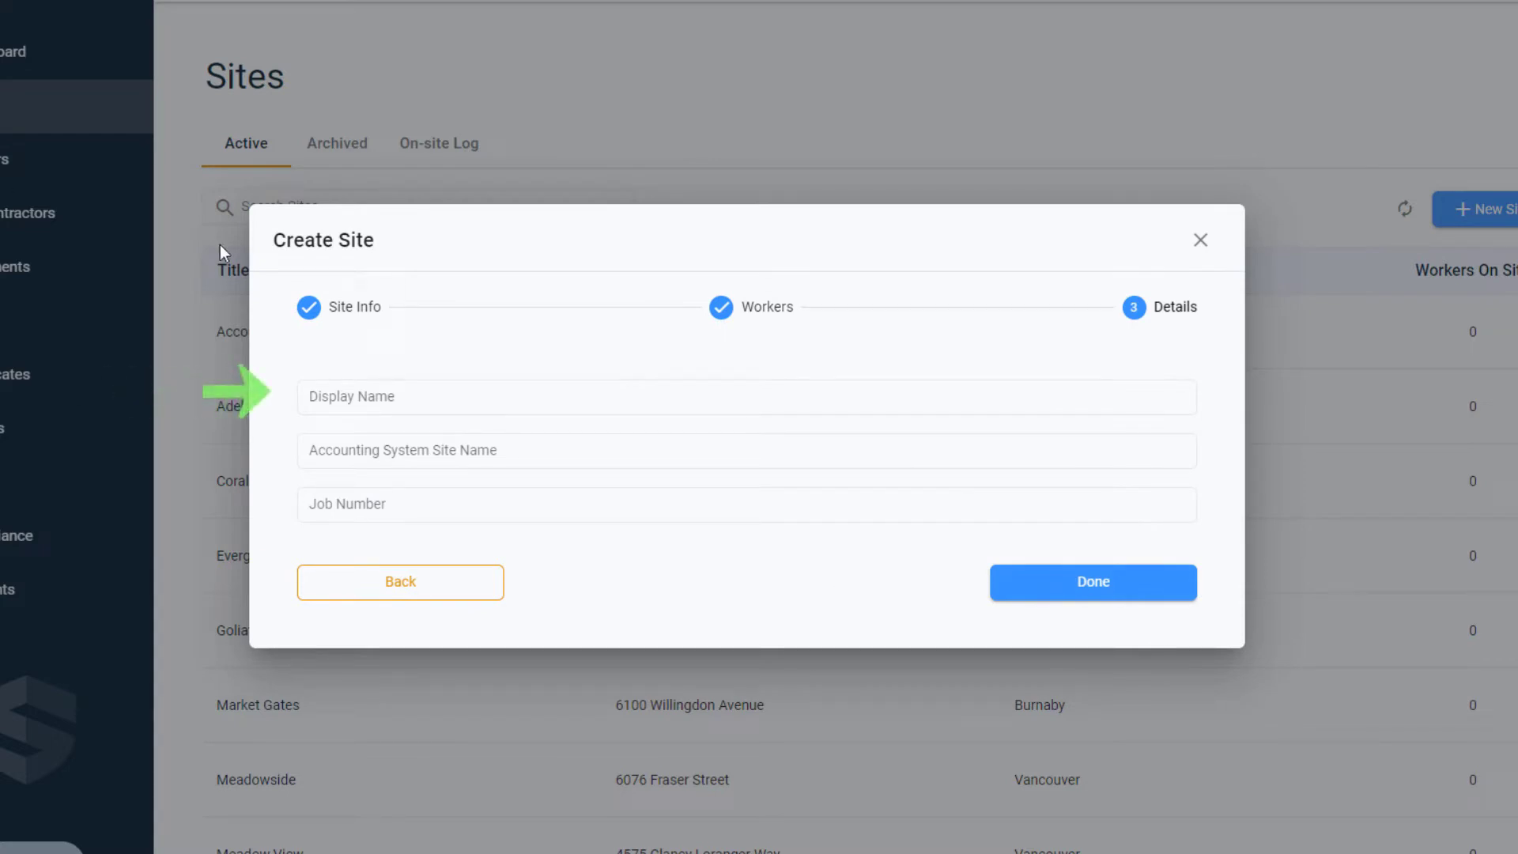
Enter Victory Square Restoration as the site's display name.
left_click(359, 399)
type("Victo")
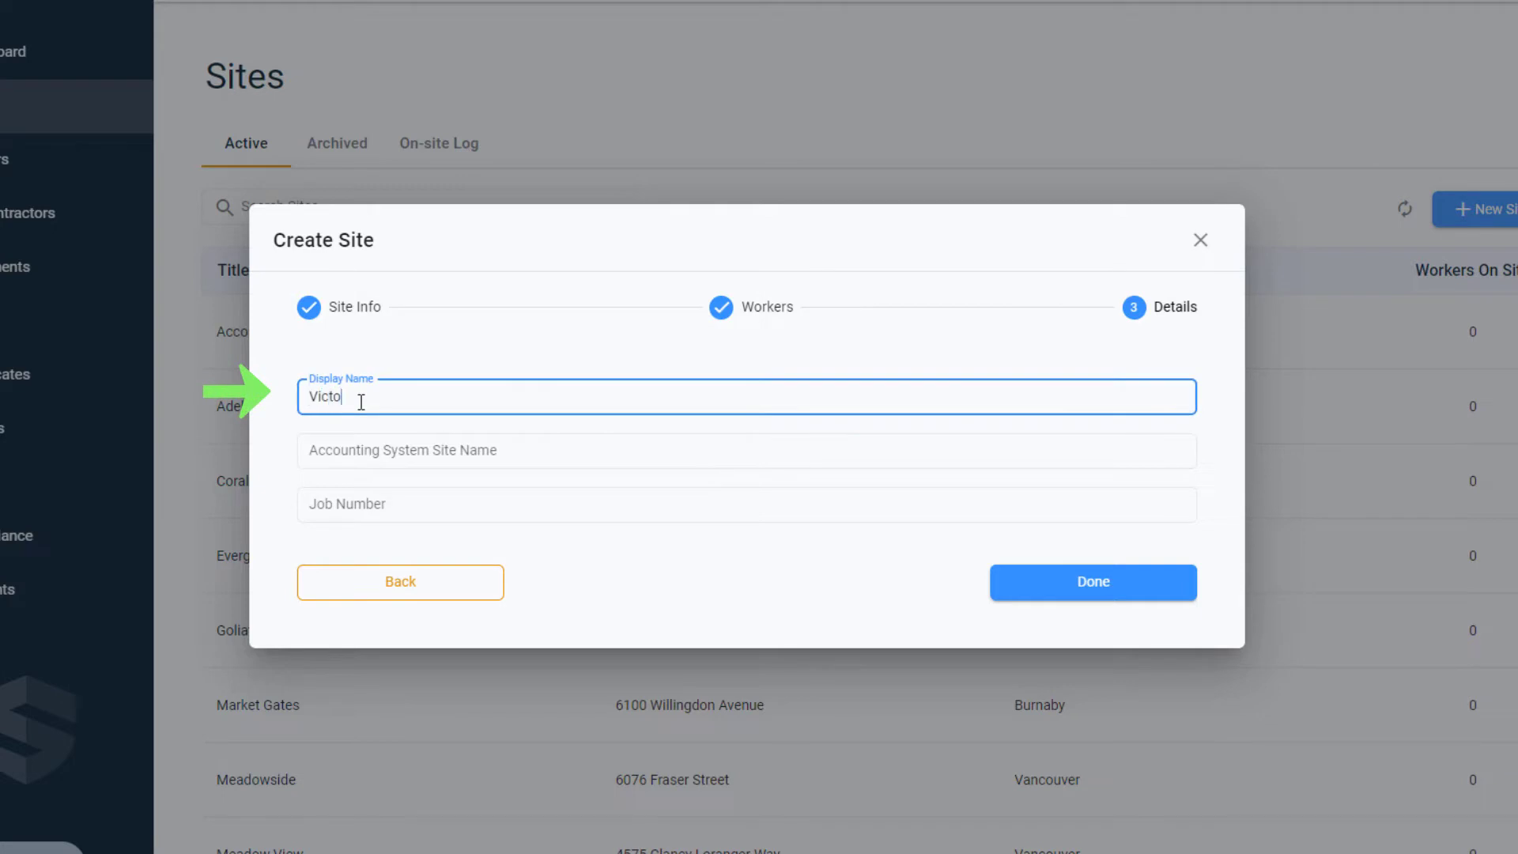
type("ry Square Restoration")
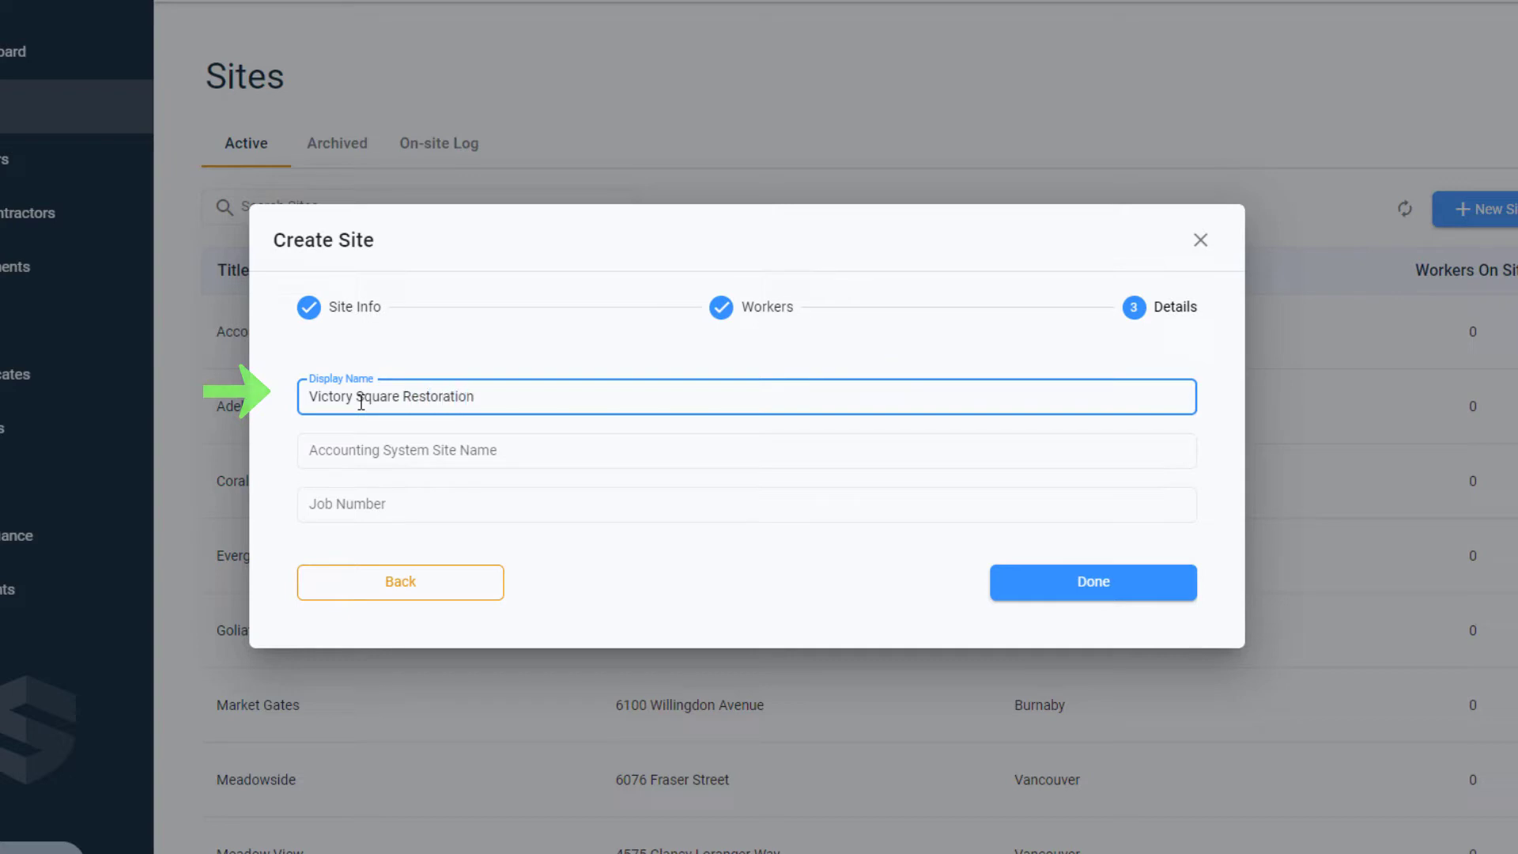
Set the accounting system site name to VS_1131, enter the job number and finish creating the site.
left_click(362, 461)
type("VS_1131")
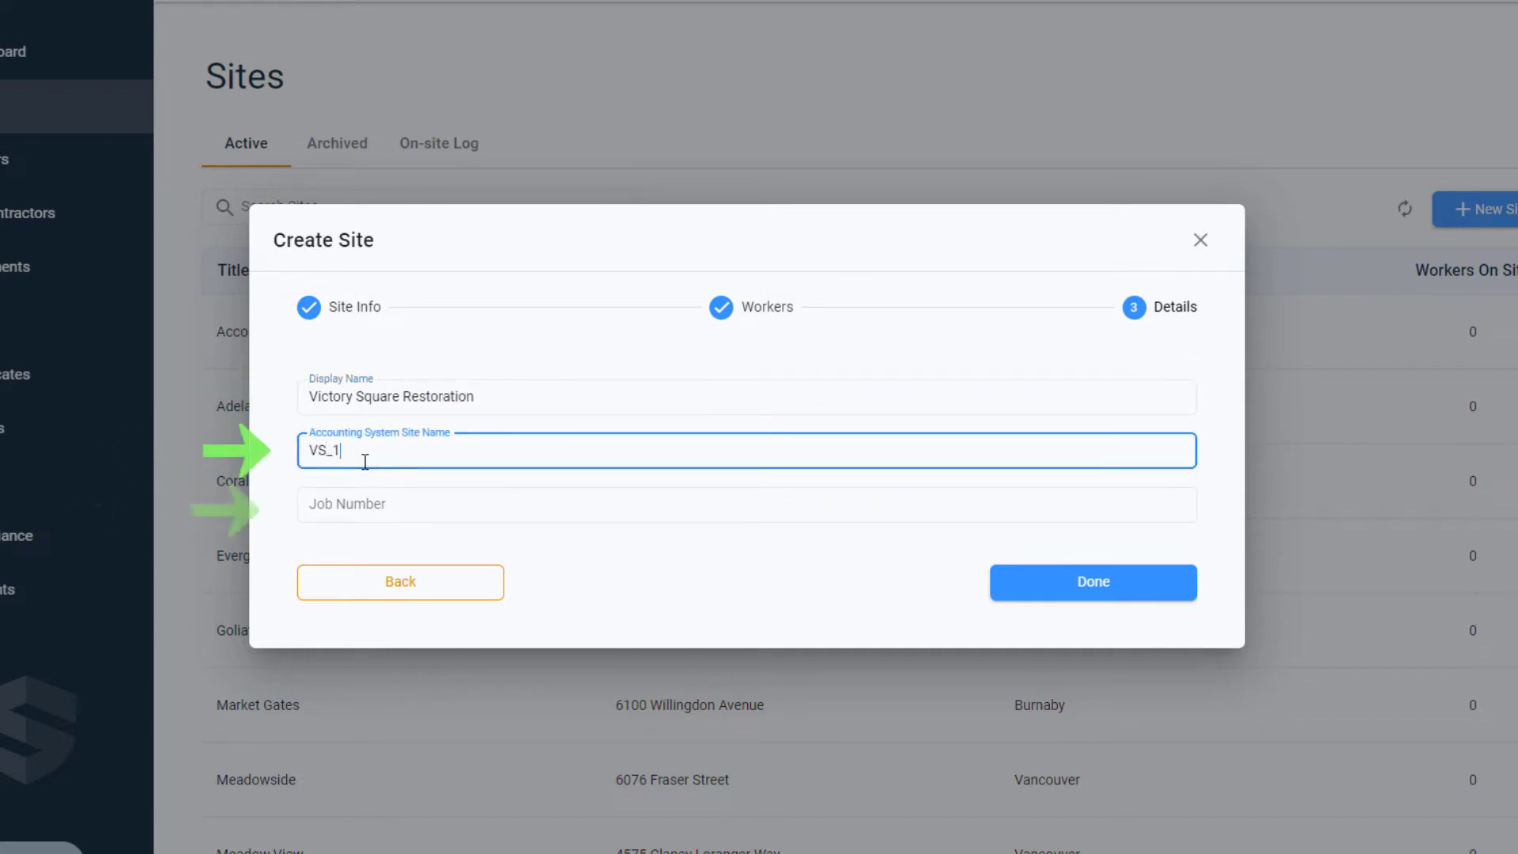
left_click(370, 496)
type("V")
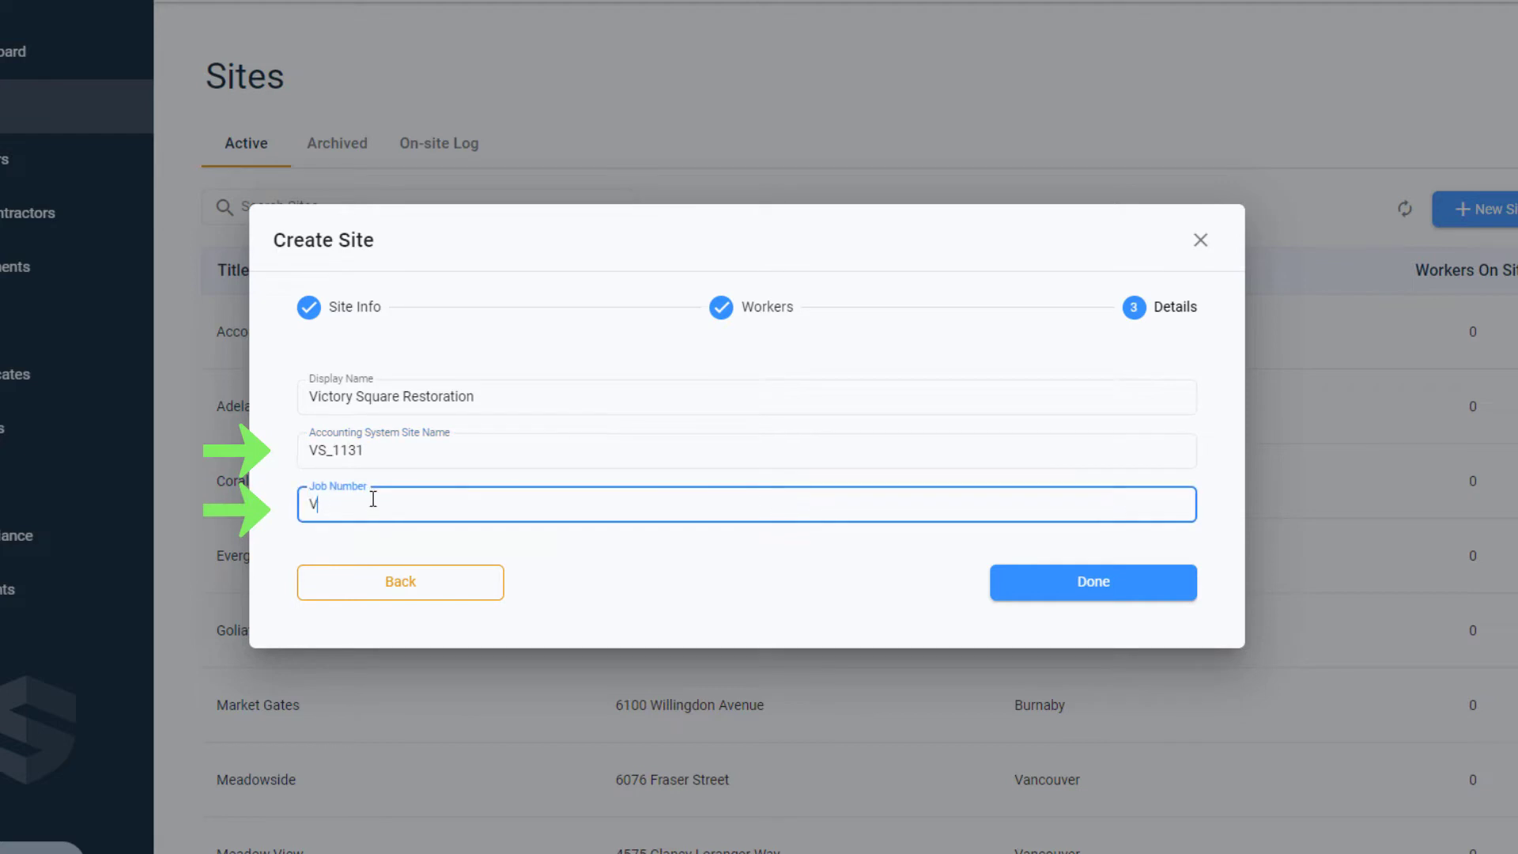
type("S_11319872")
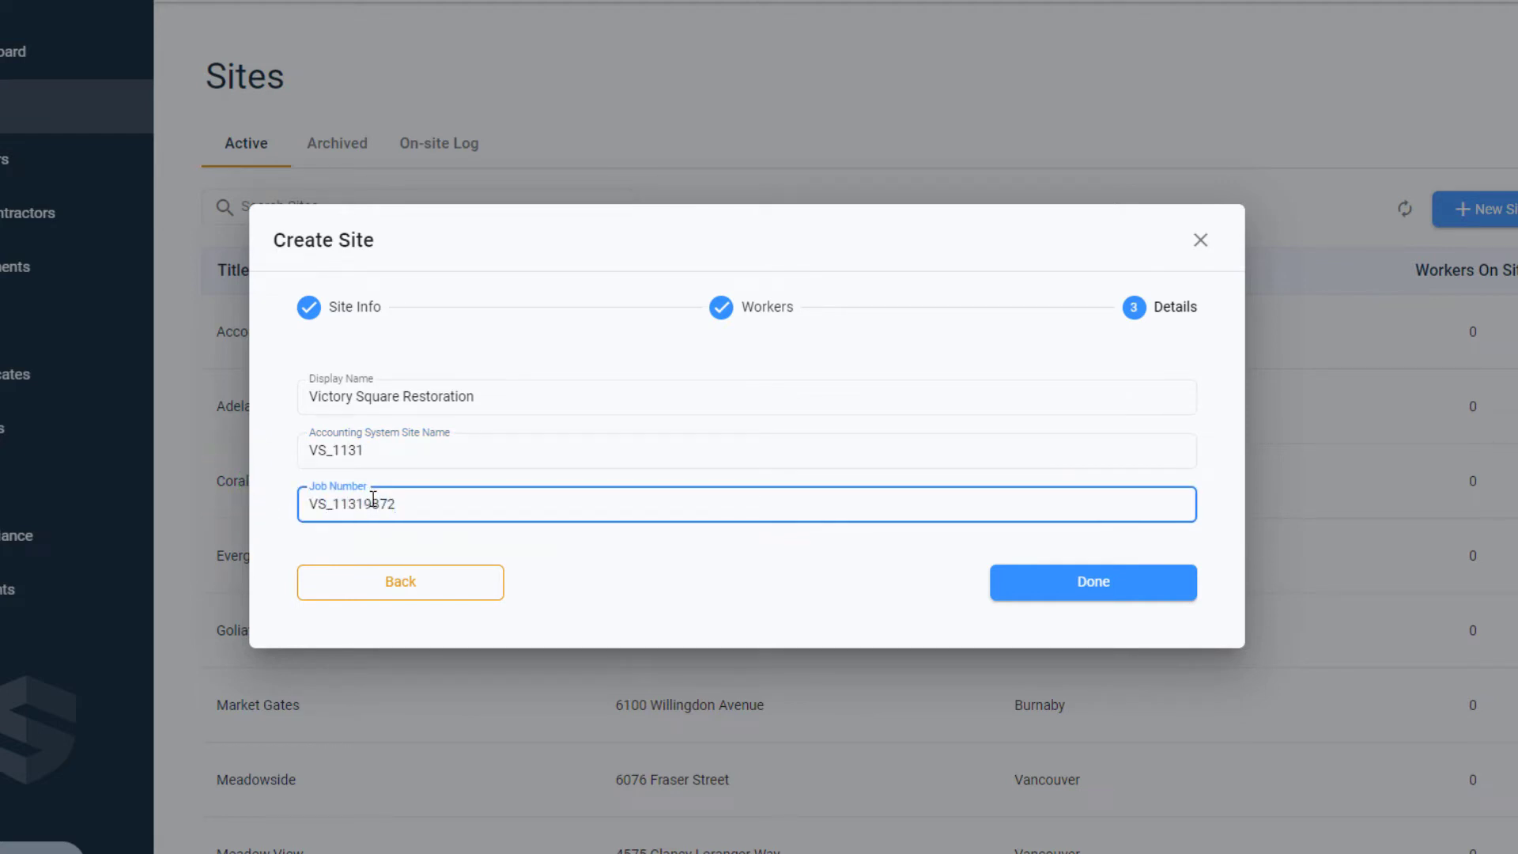
left_click(1085, 589)
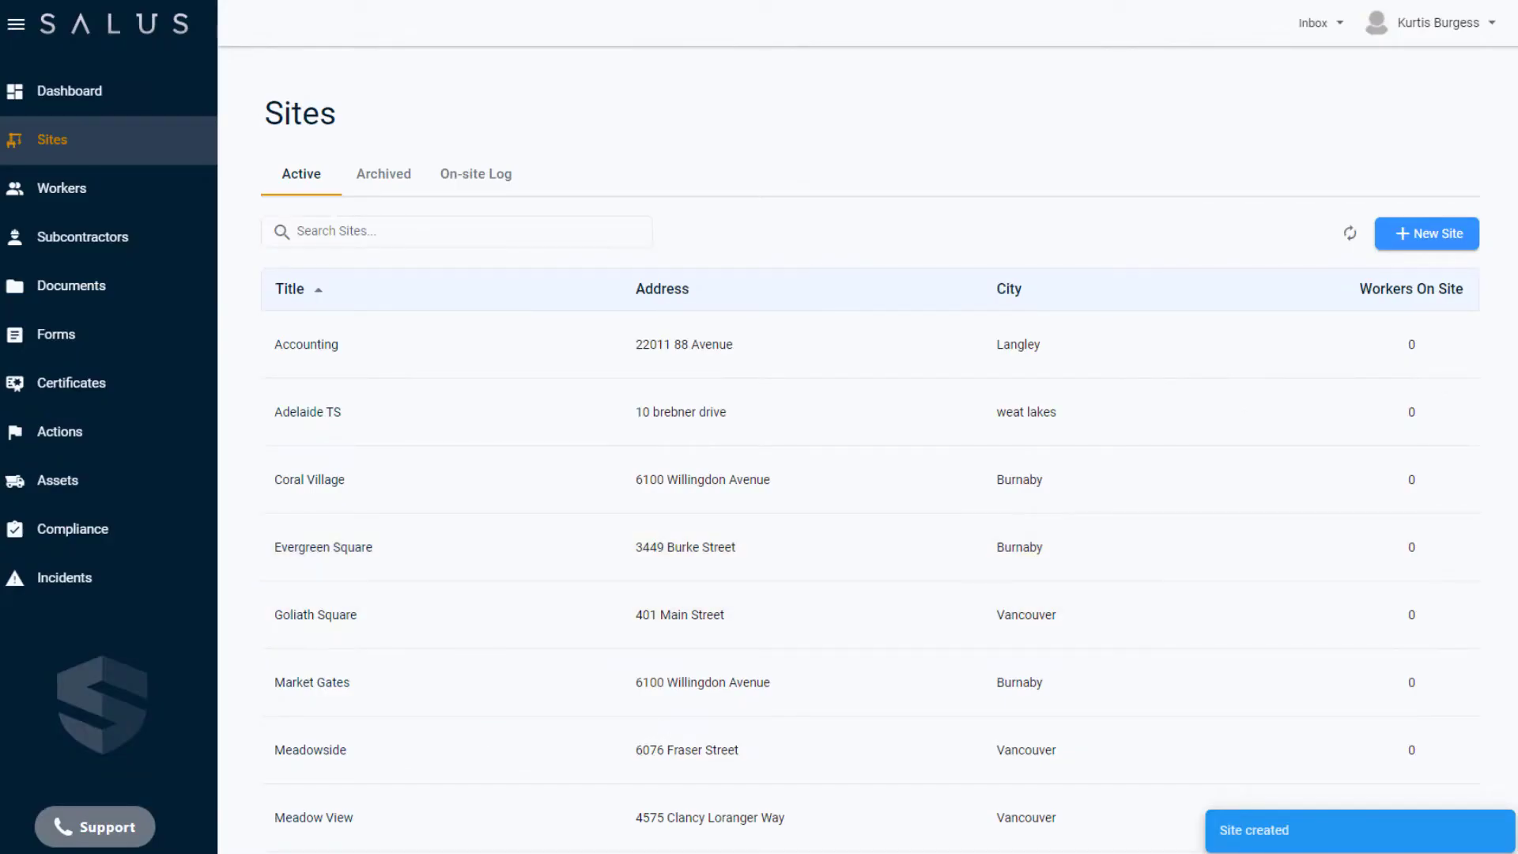
Search the active sites for "Victory" to check the new entry, and clear the search.
left_click(376, 228)
type("Victory")
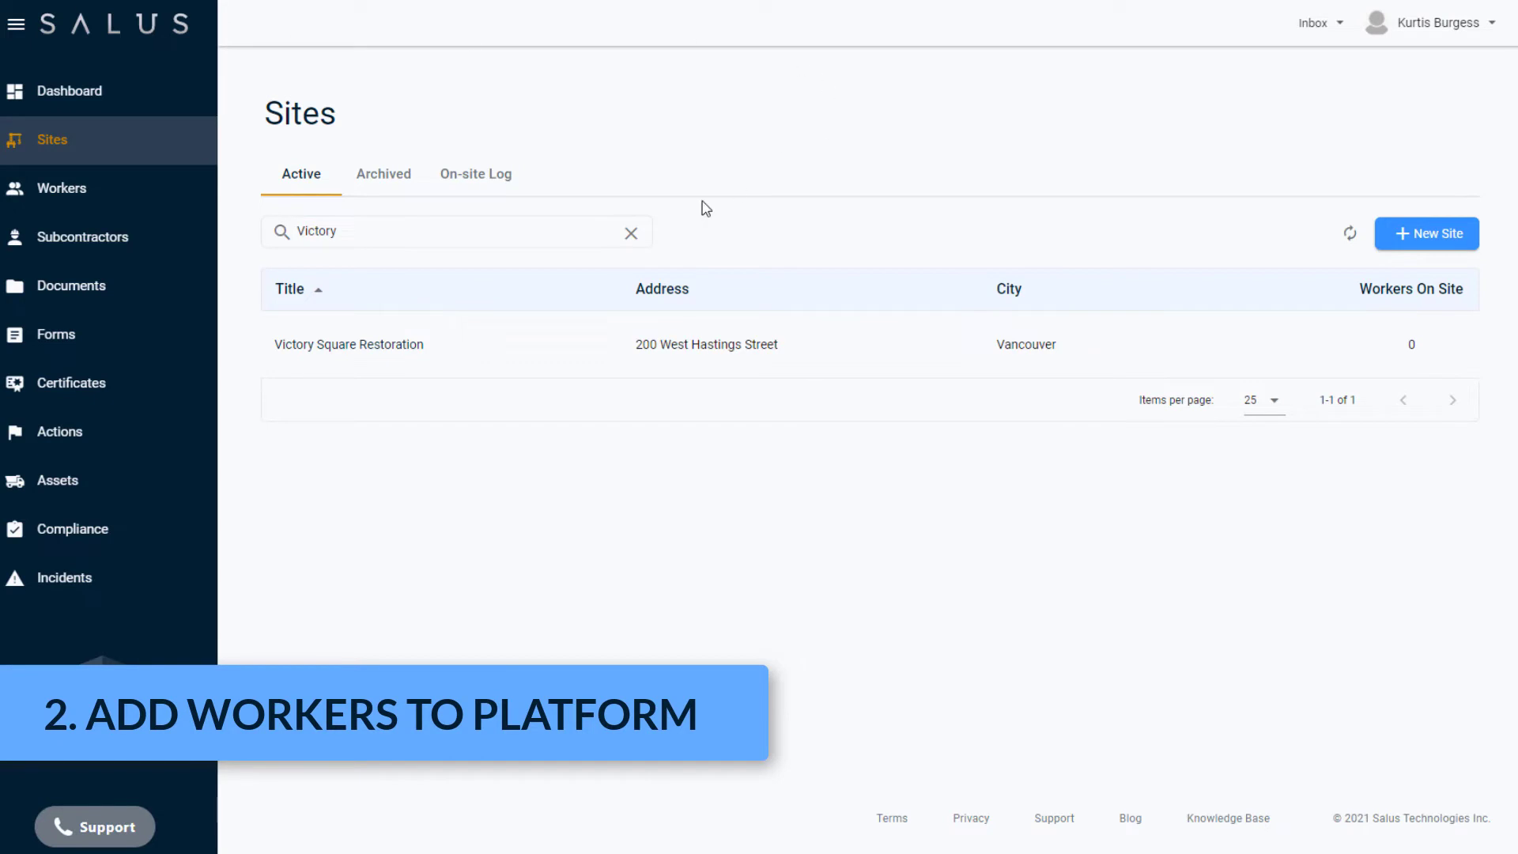
left_click(631, 234)
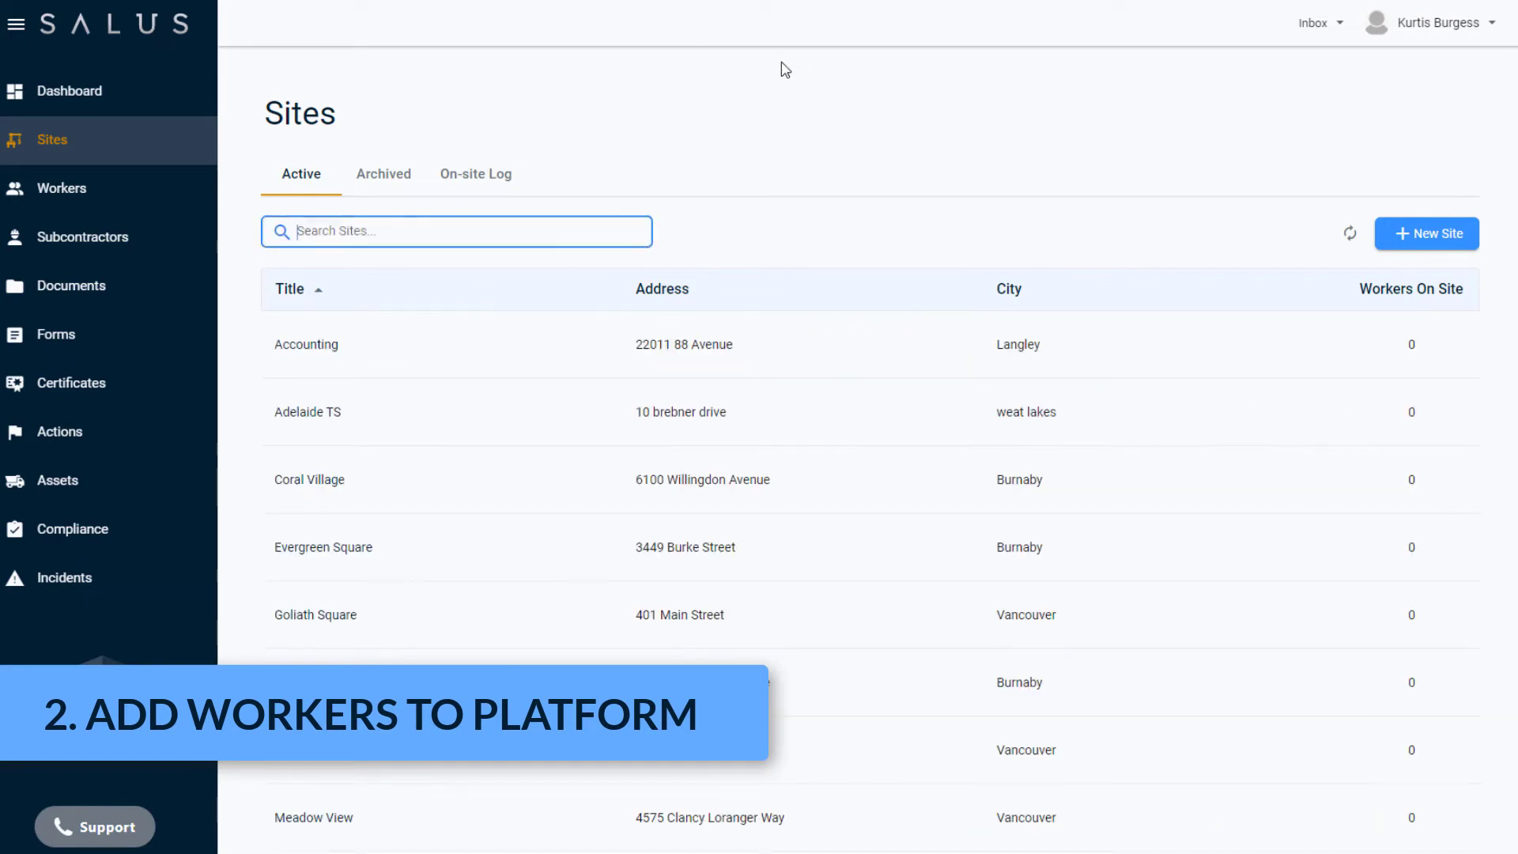
Start a new worker record in the company's workers and enter the worker's first and last name.
left_click(65, 192)
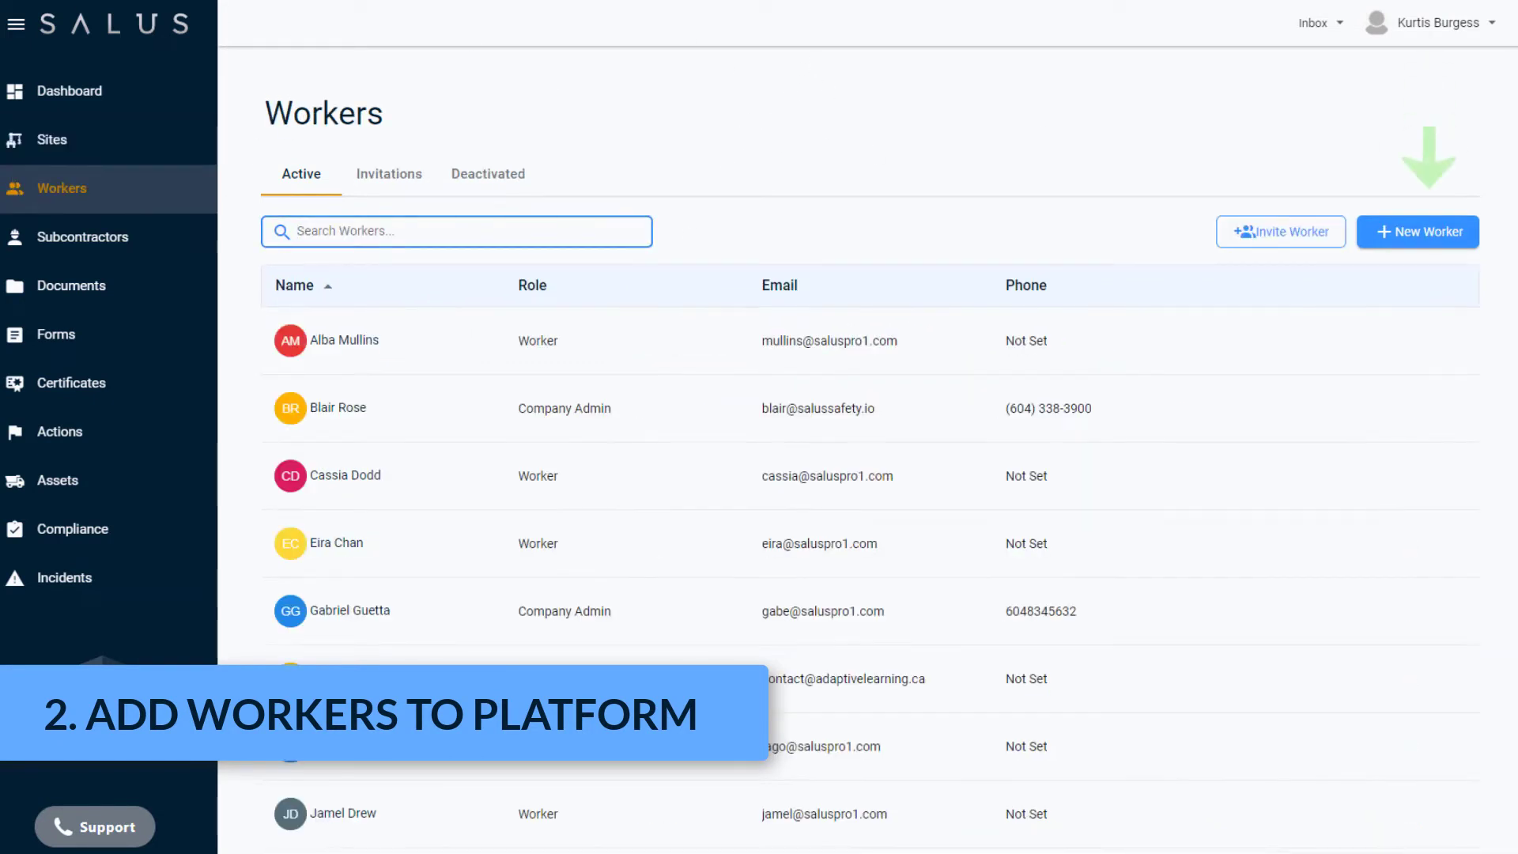
left_click(1459, 240)
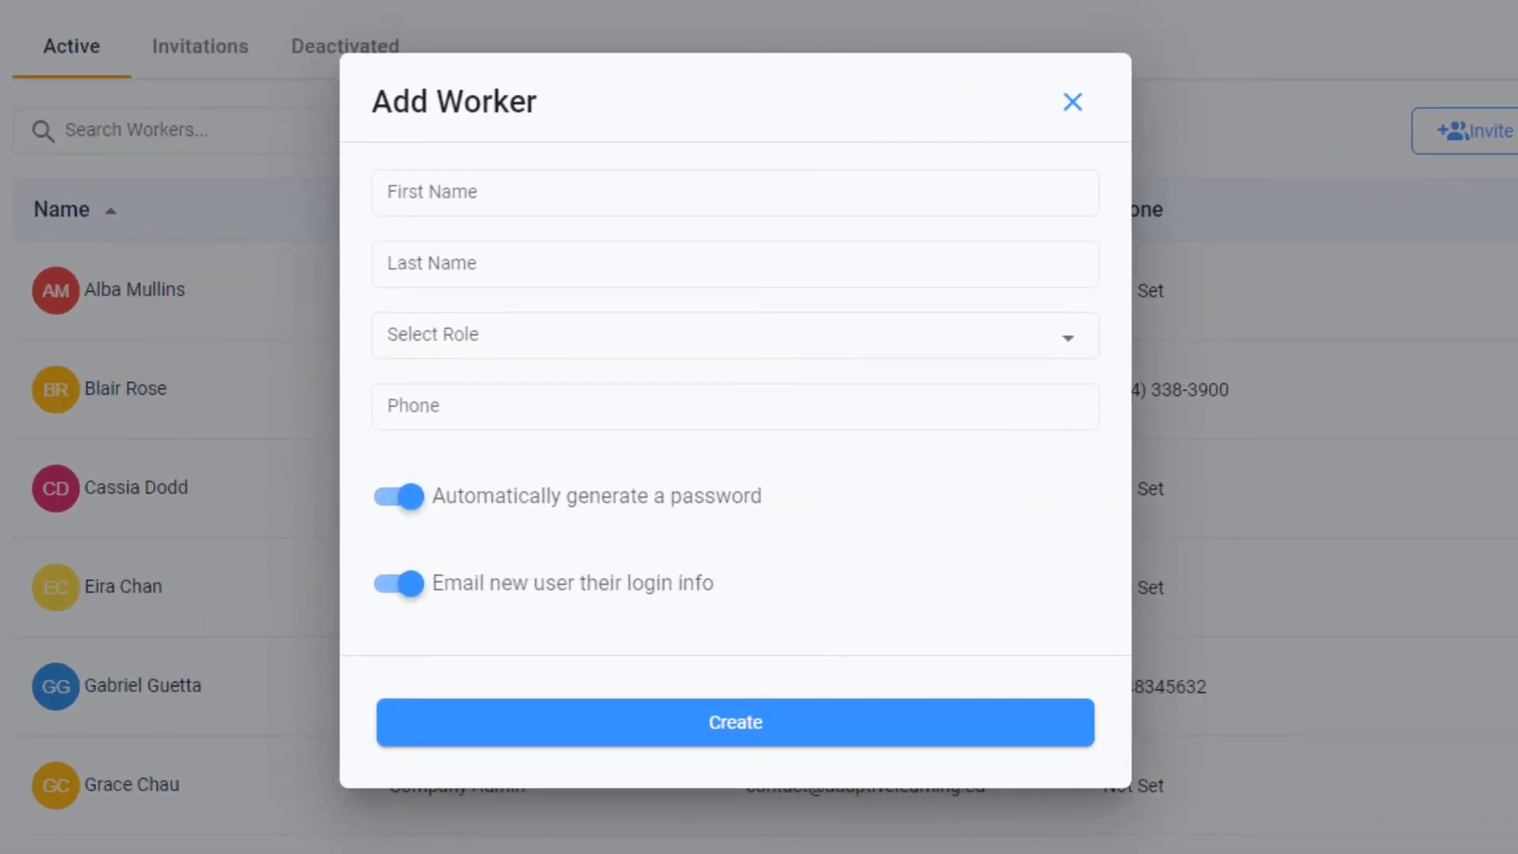
left_click(628, 185)
key("Tab")
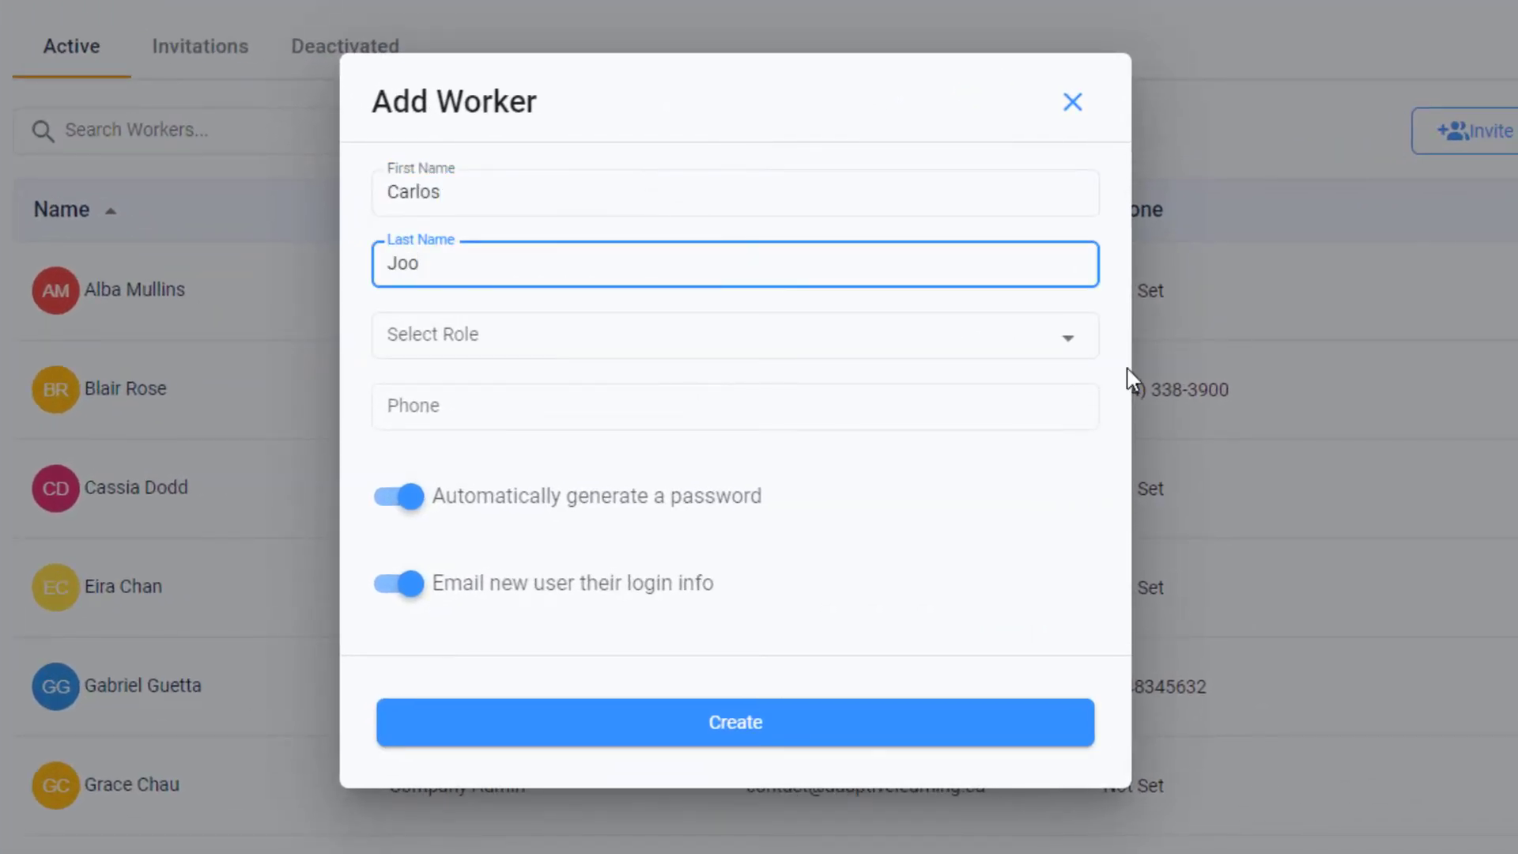
Assign the Worker role, enter the worker's e-mail and phone number, and create the worker.
left_click(1064, 344)
left_click(1025, 532)
key("Tab")
key("Tab")
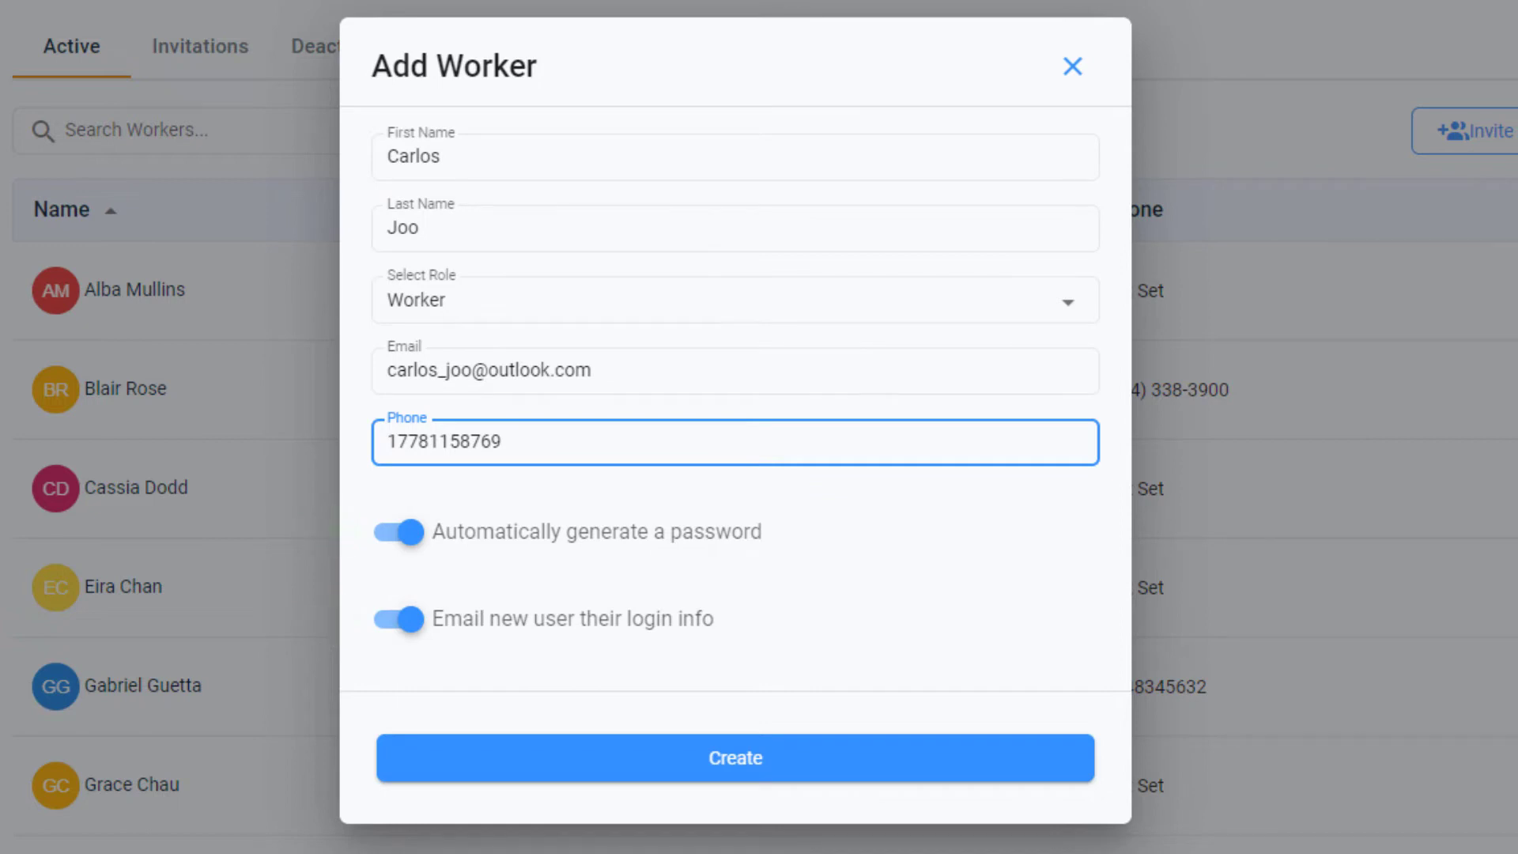
left_click(886, 773)
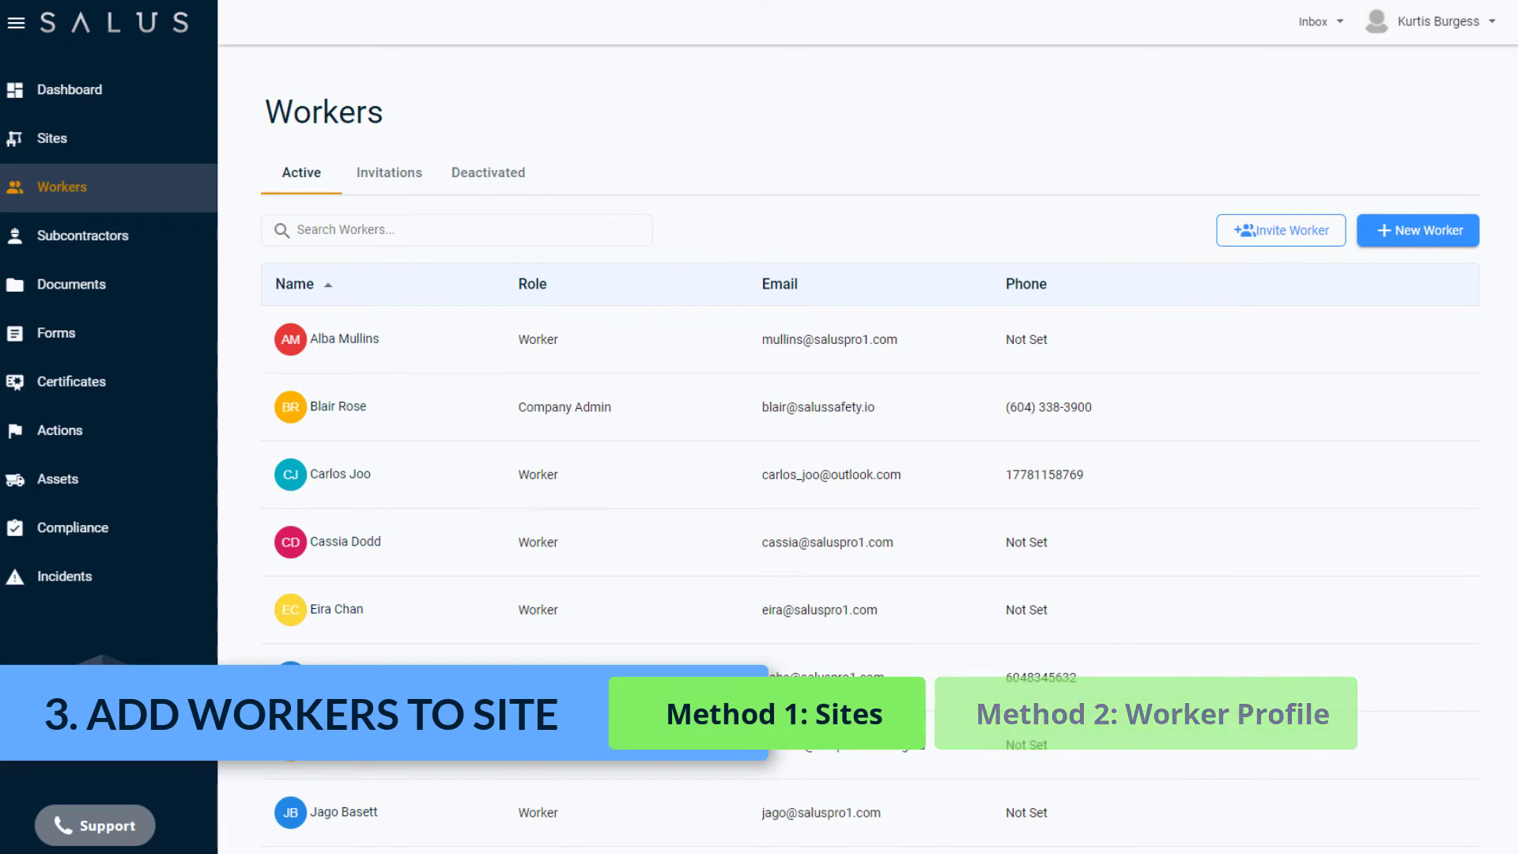
Search the sites for "Victory" and open the Victory Square Restoration site dashboard.
left_click(133, 146)
left_click(441, 230)
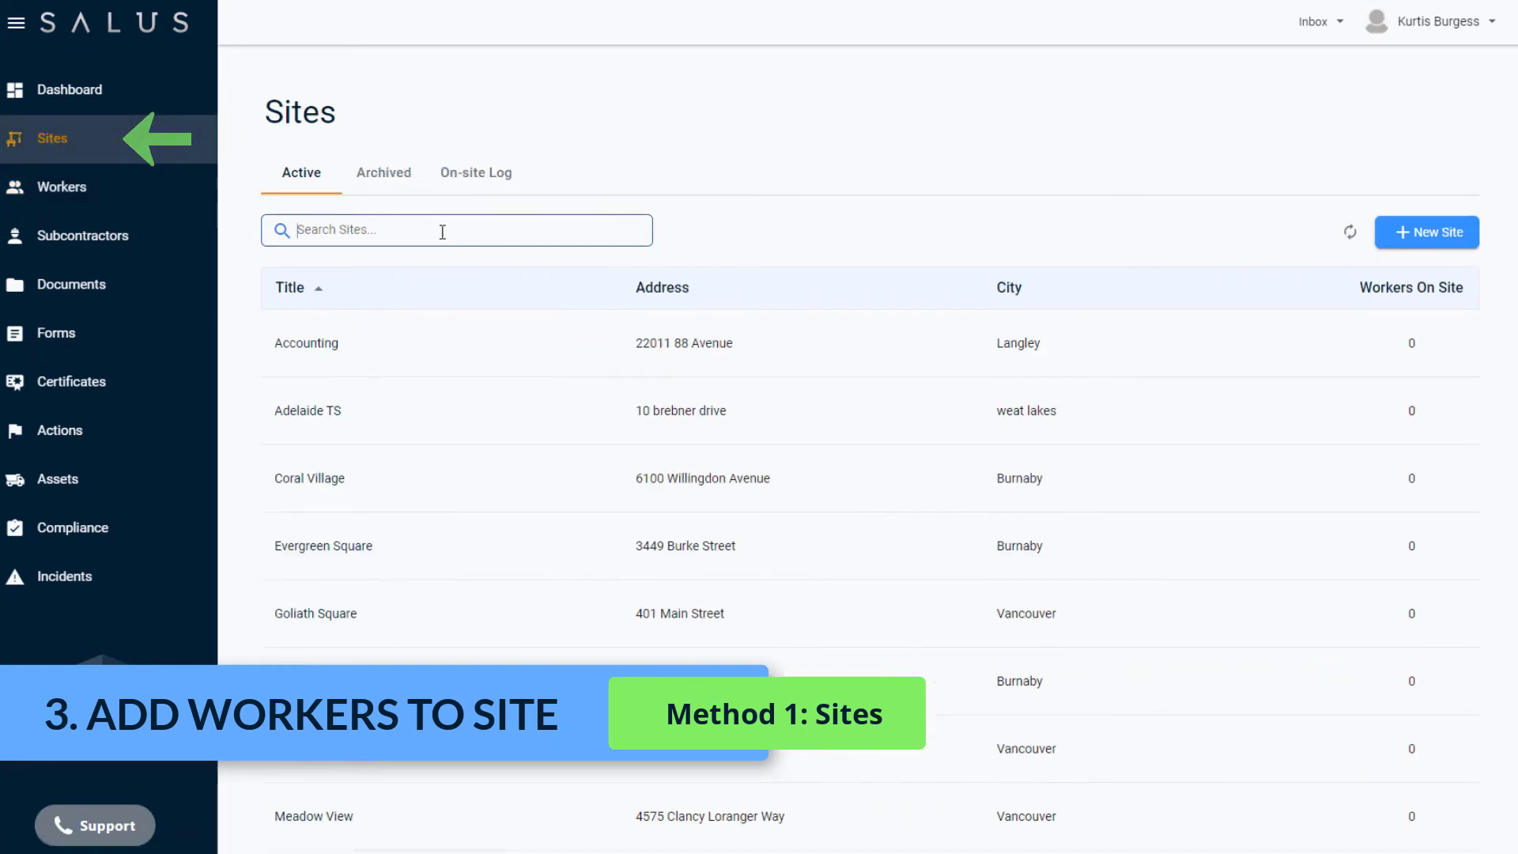
type("Victory")
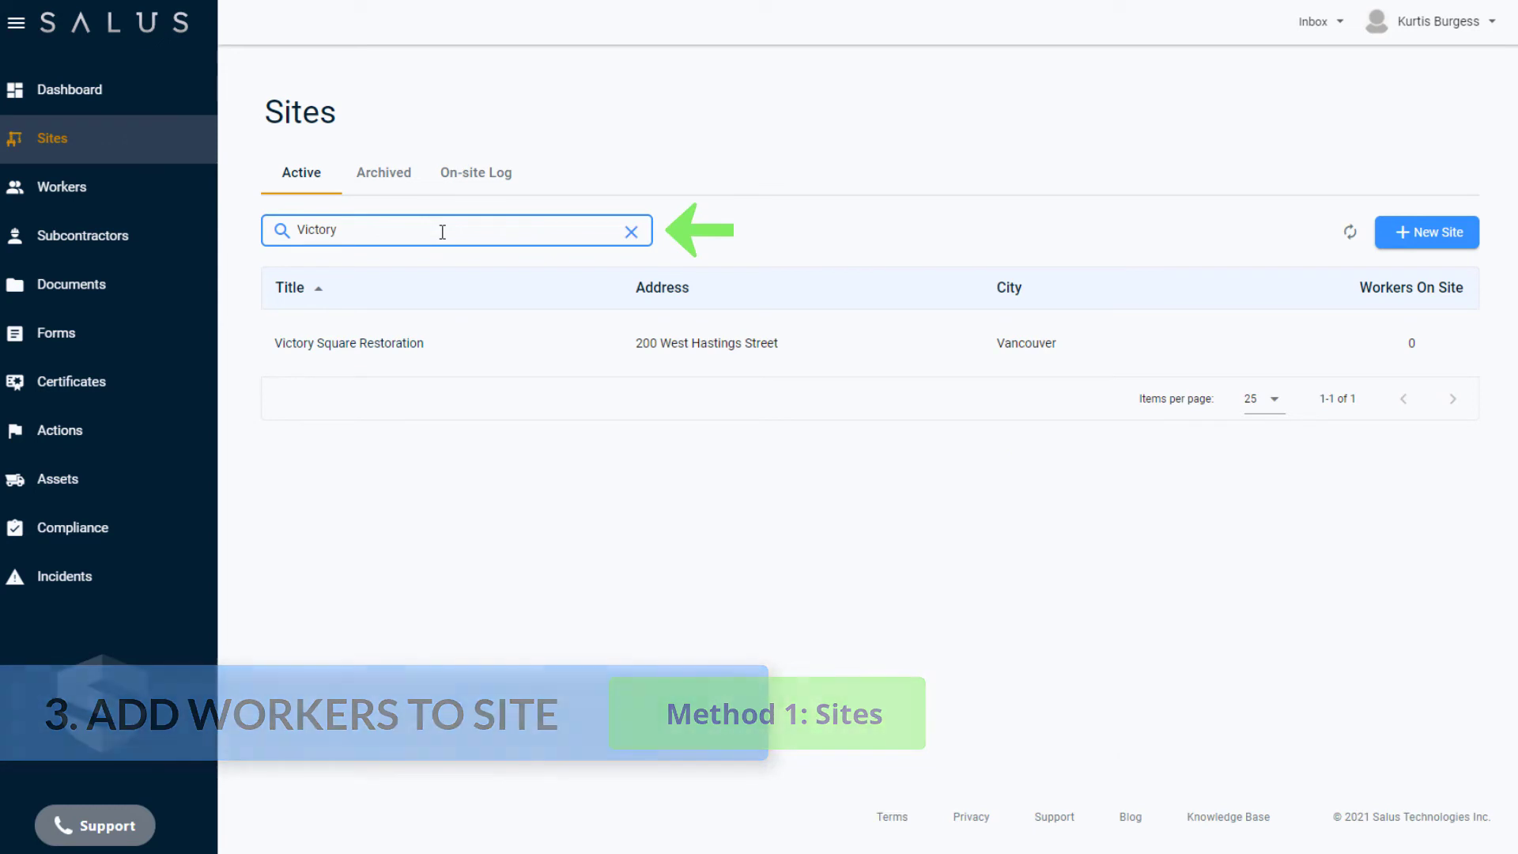
left_click(454, 348)
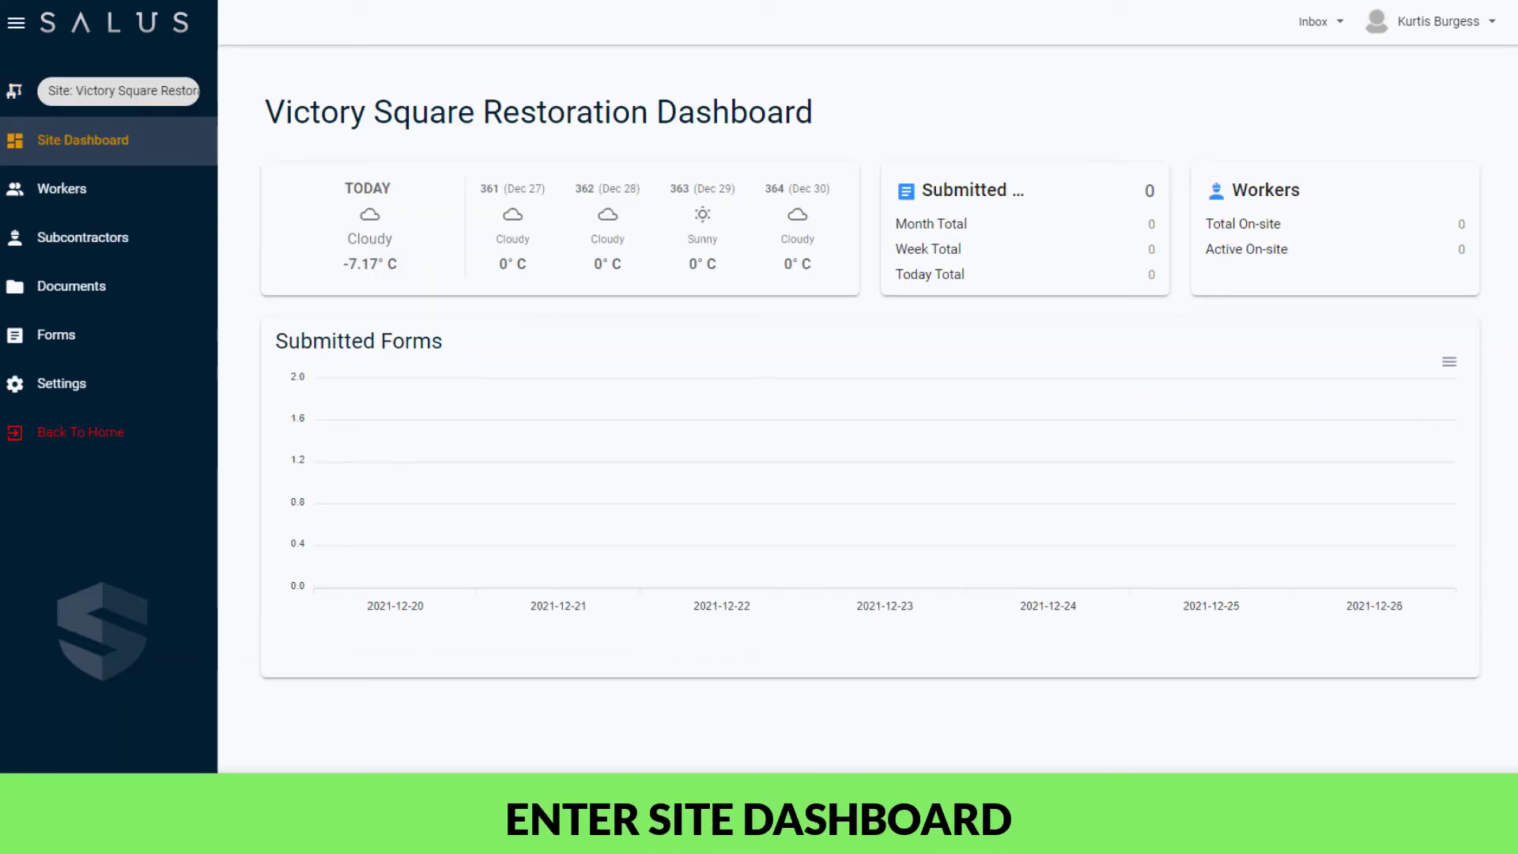
Start adding workers to the Victory Square Restoration site and select the third and fourth workers offered.
left_click(172, 203)
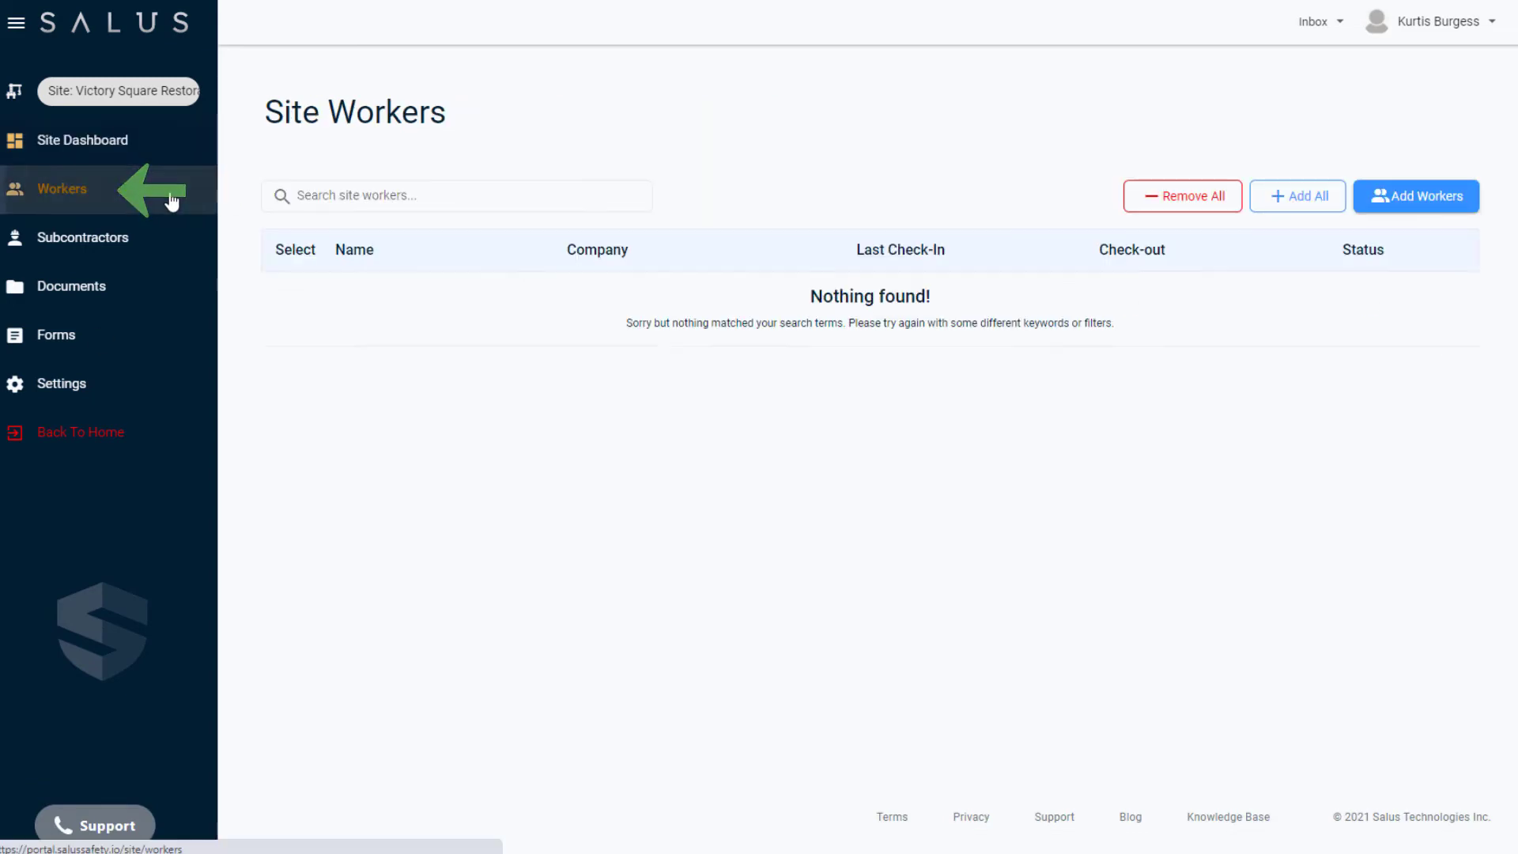
left_click(1450, 204)
left_click(641, 424)
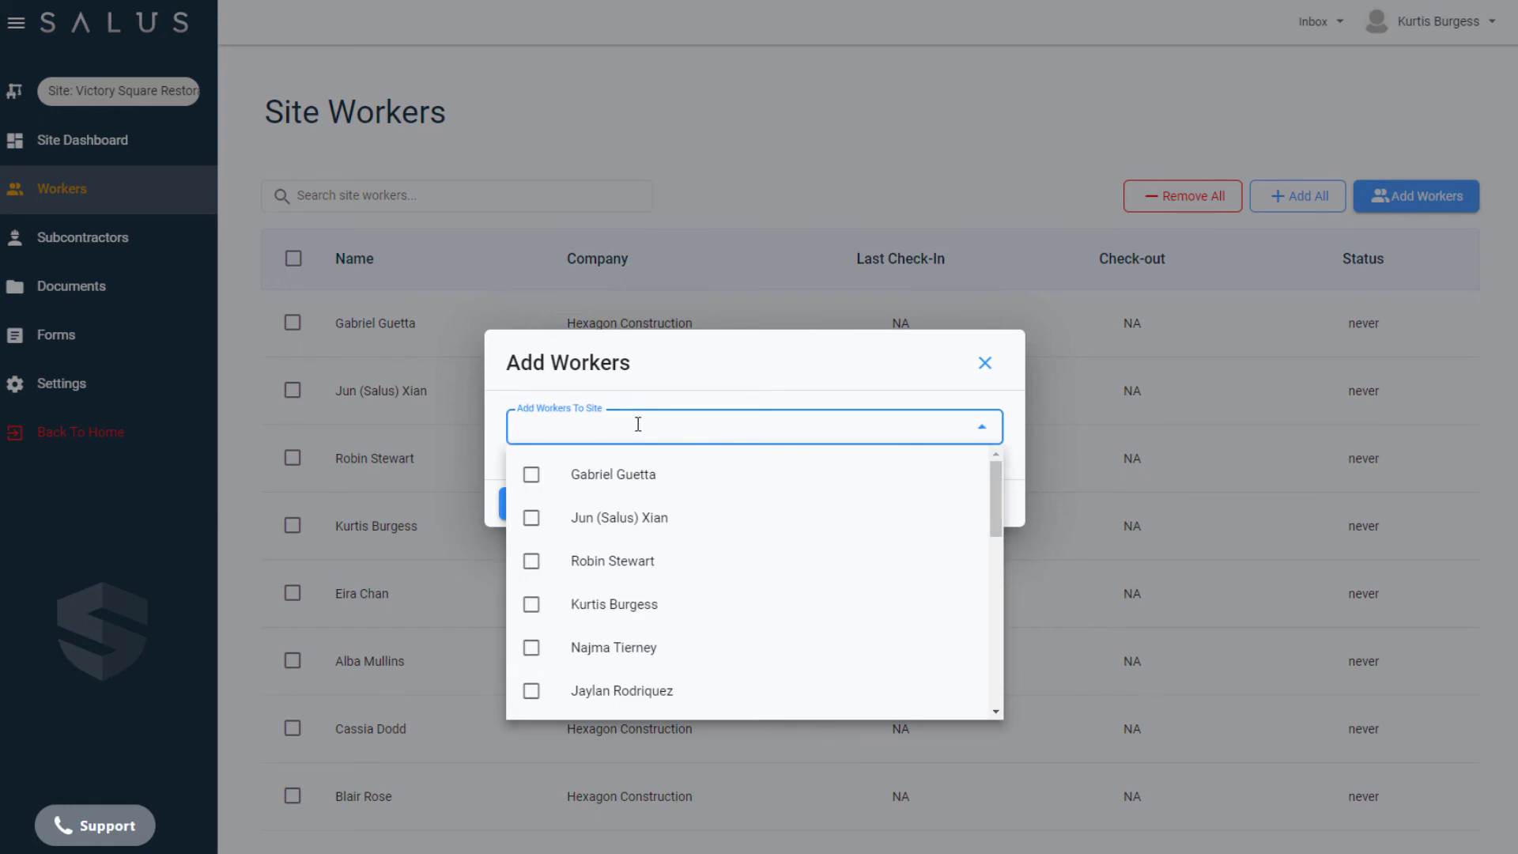
left_click(531, 562)
left_click(531, 611)
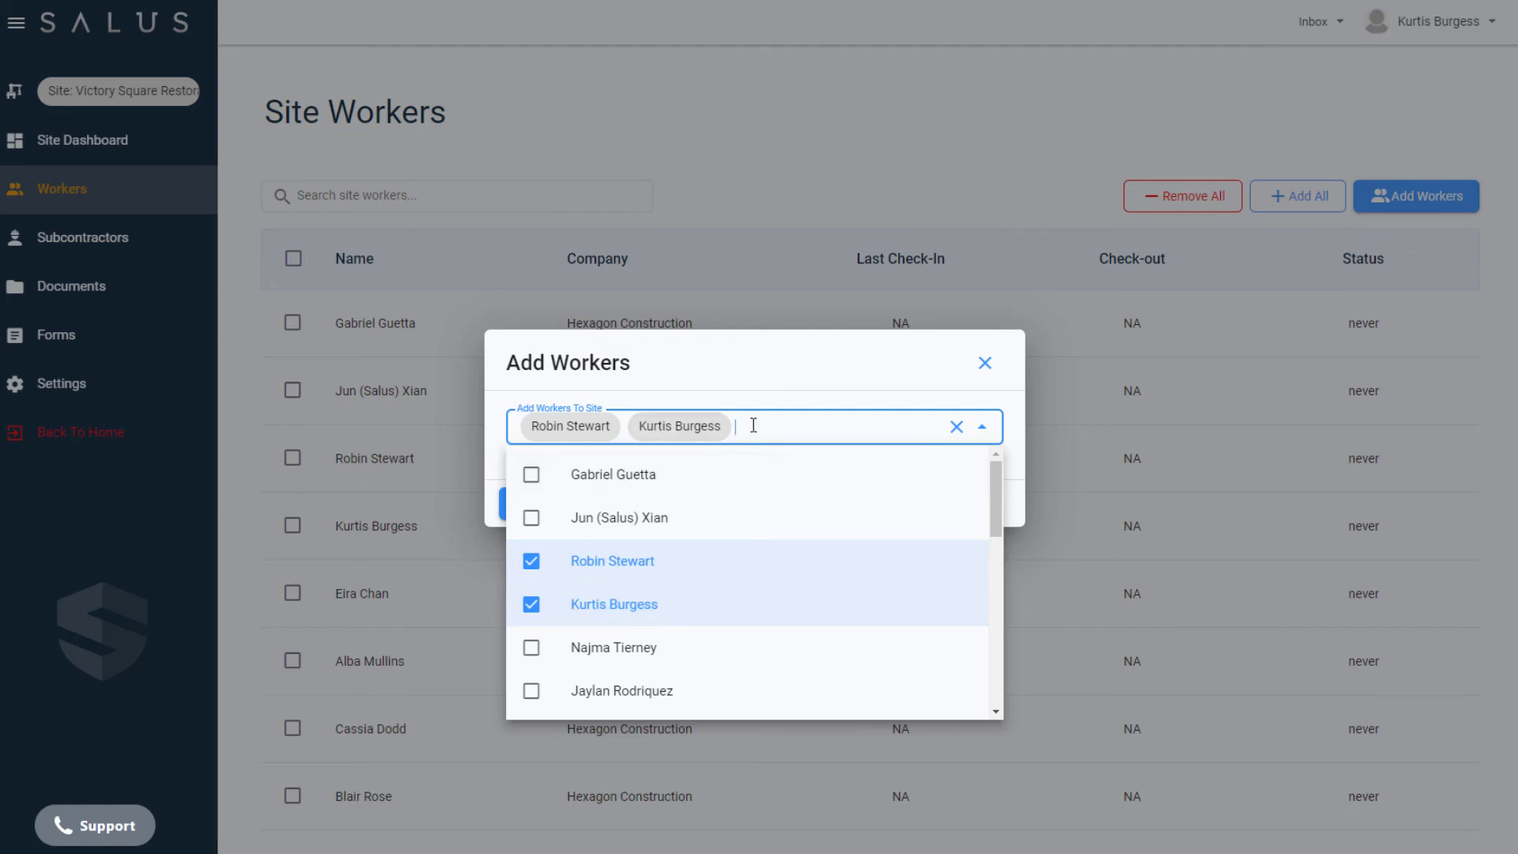
Find the newly created worker by first name, include them in the selection and add the selected workers to the site.
type("Carlos")
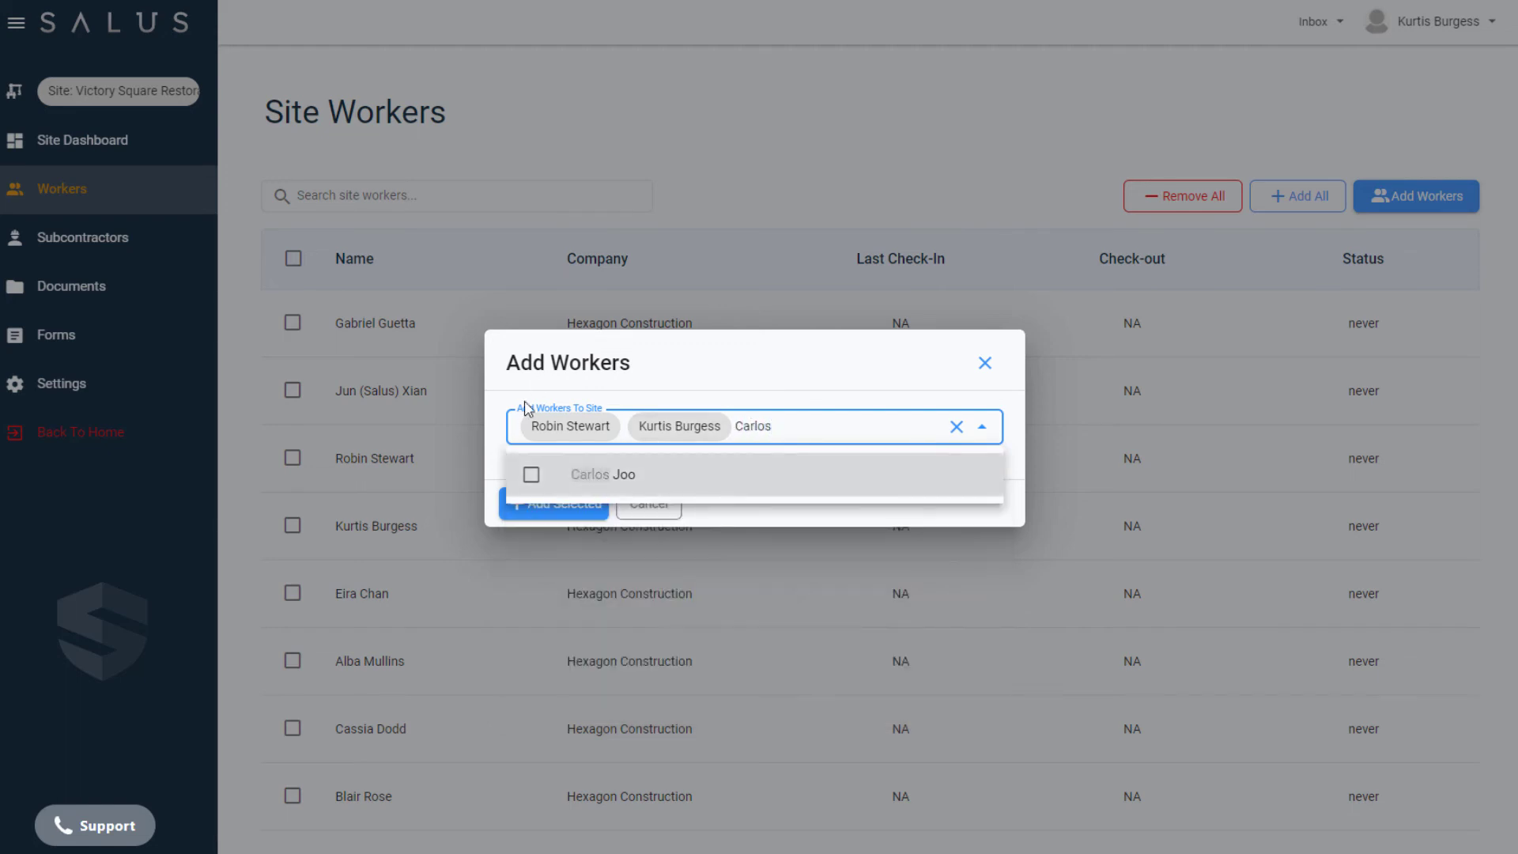
left_click(531, 477)
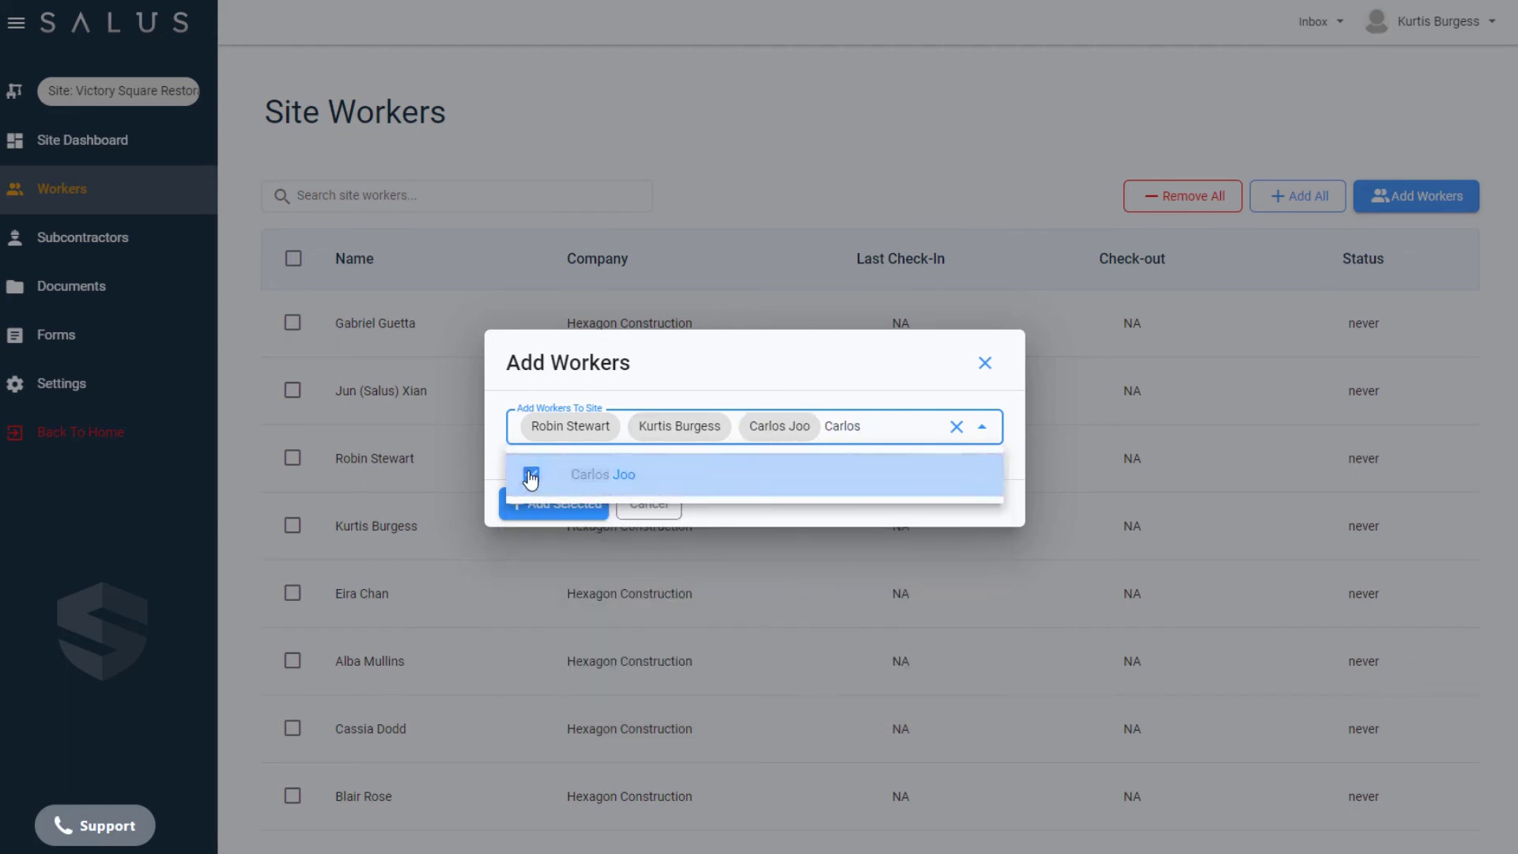
left_click(887, 393)
left_click(564, 510)
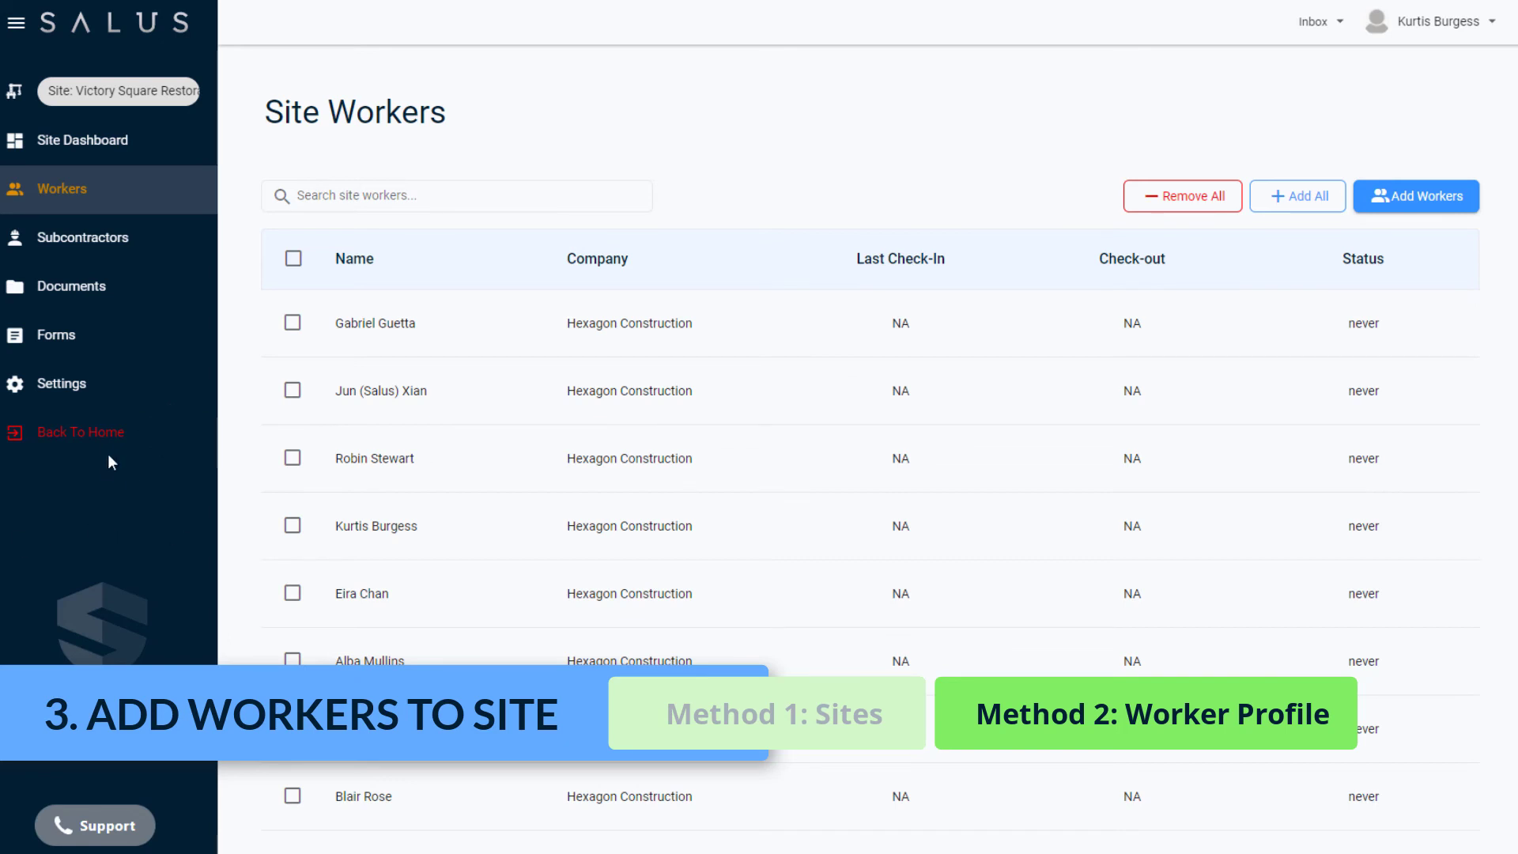
Return to the company level and open the site access settings in the newly created worker's profile.
left_click(87, 432)
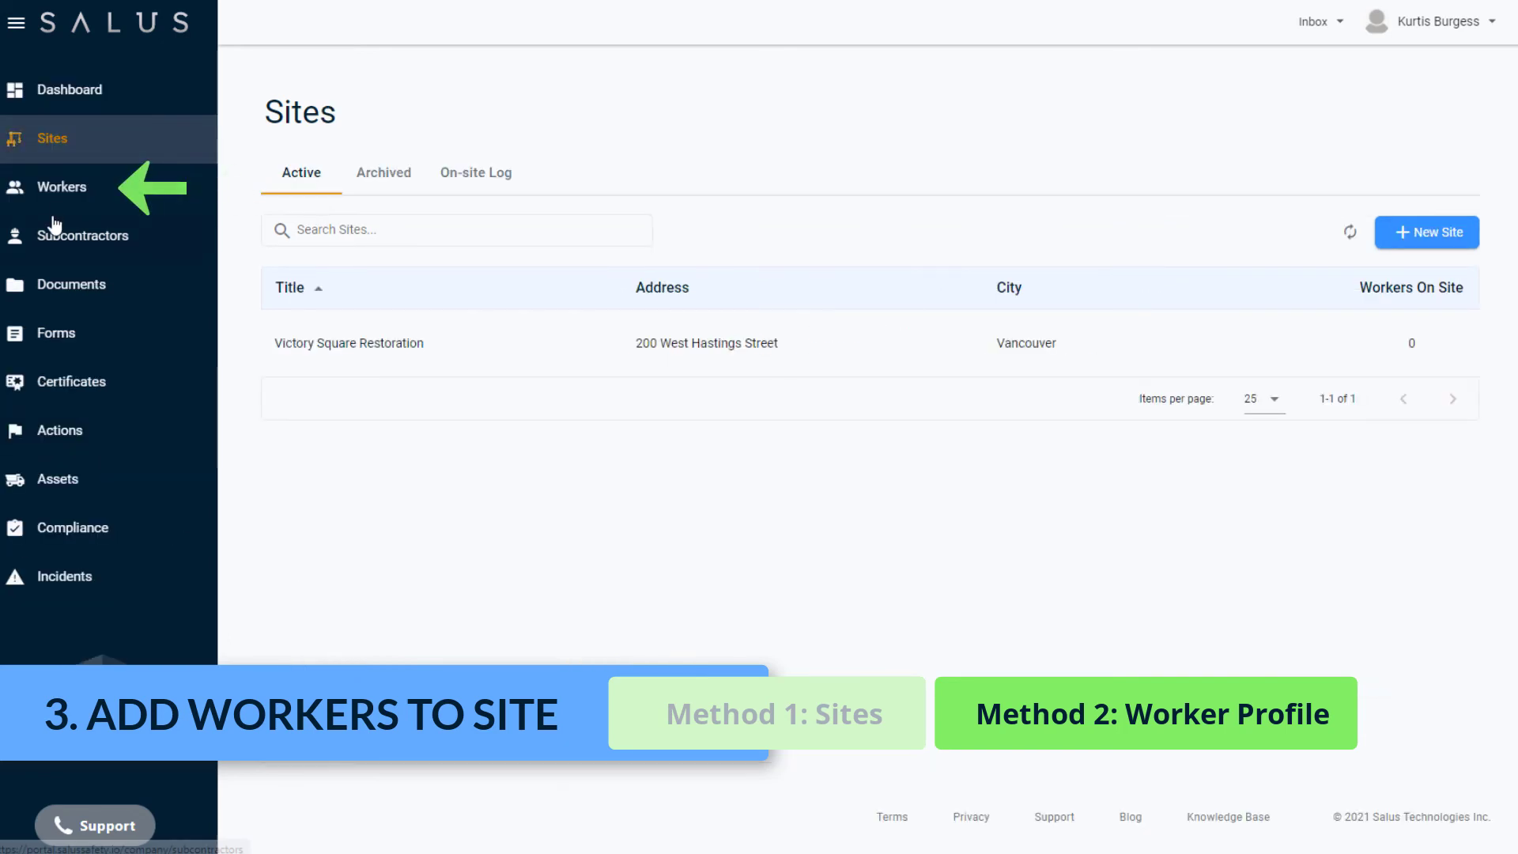
left_click(61, 190)
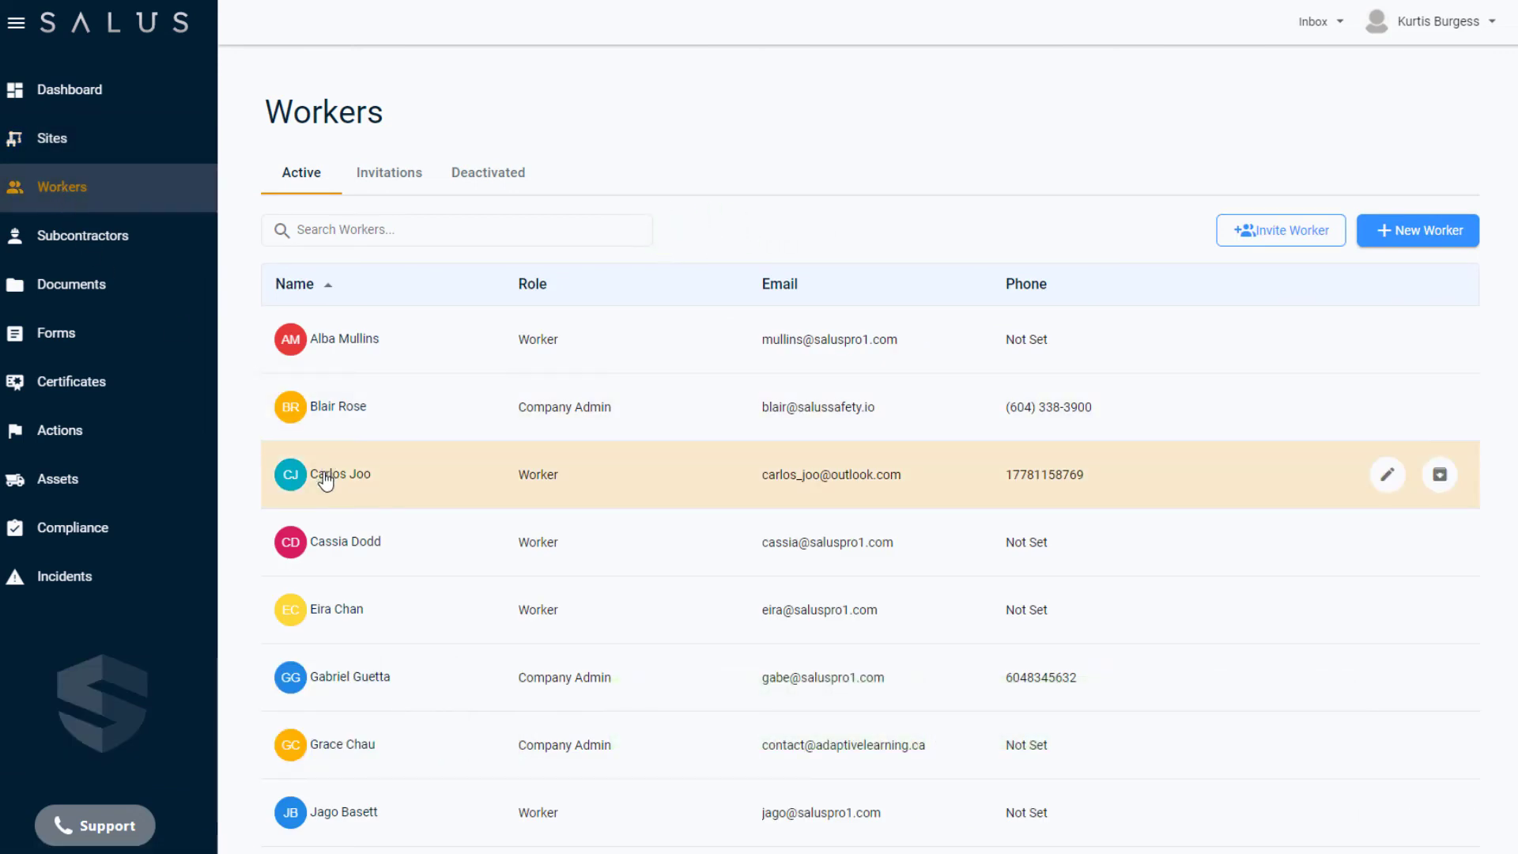
left_click(325, 480)
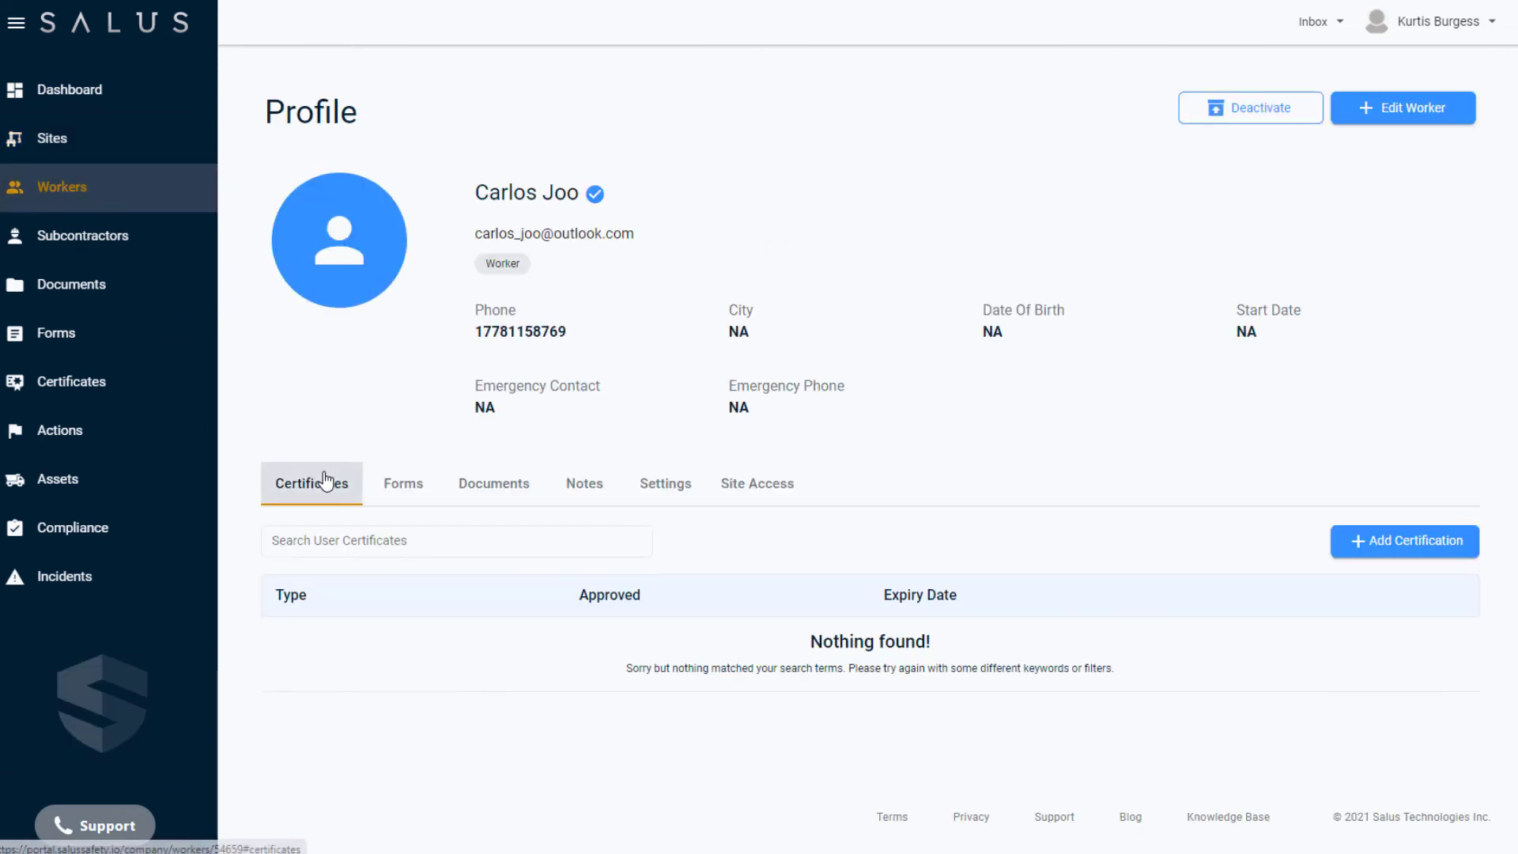
left_click(745, 484)
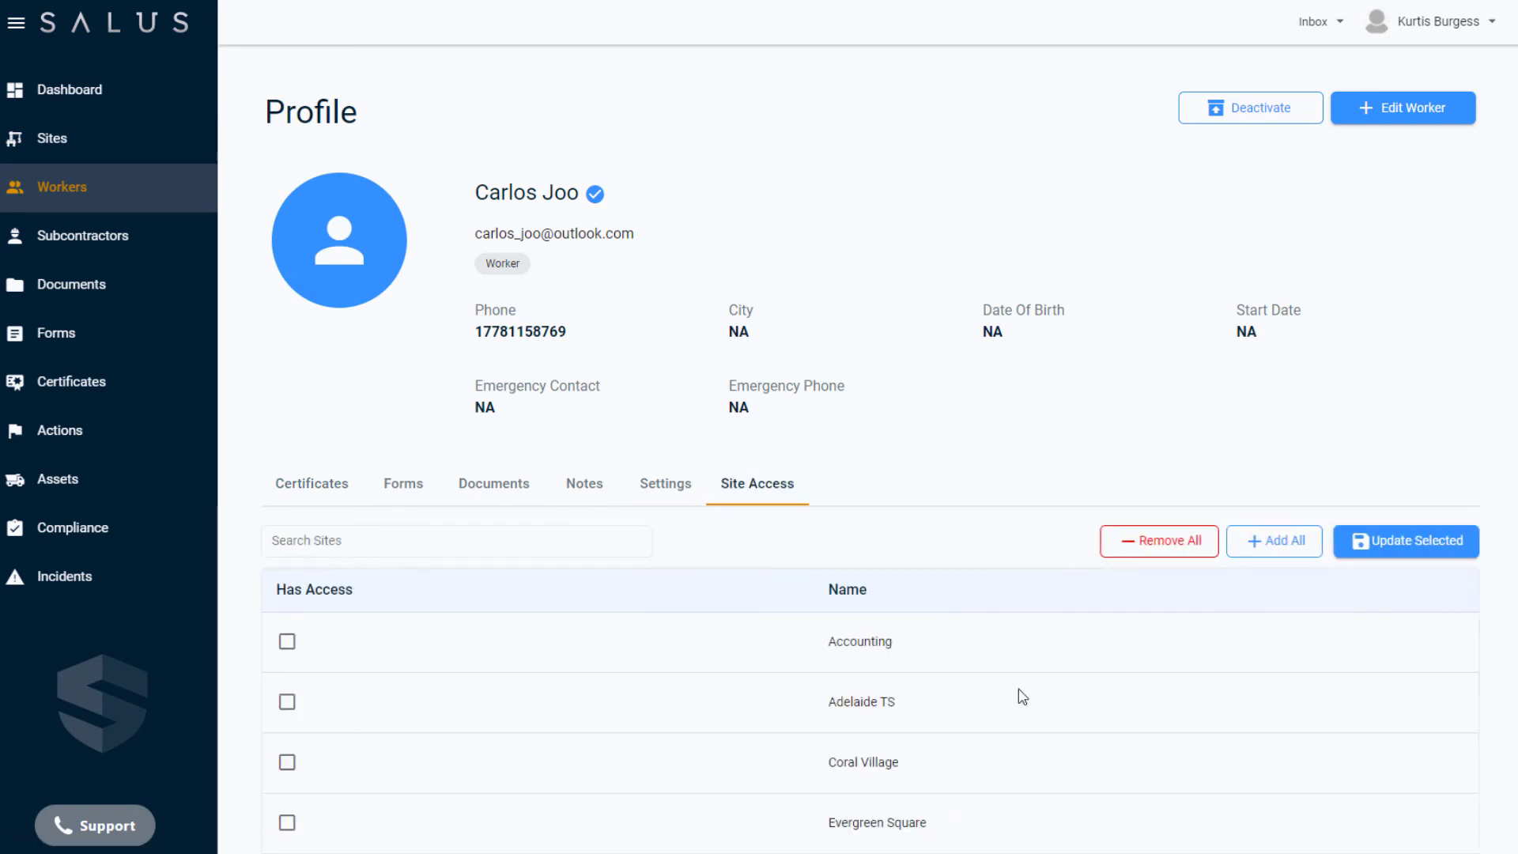
Grant the worker access to Adelaide TS, Coral Village and Evergreen Square, and save the site access update.
left_click(288, 705)
left_click(287, 763)
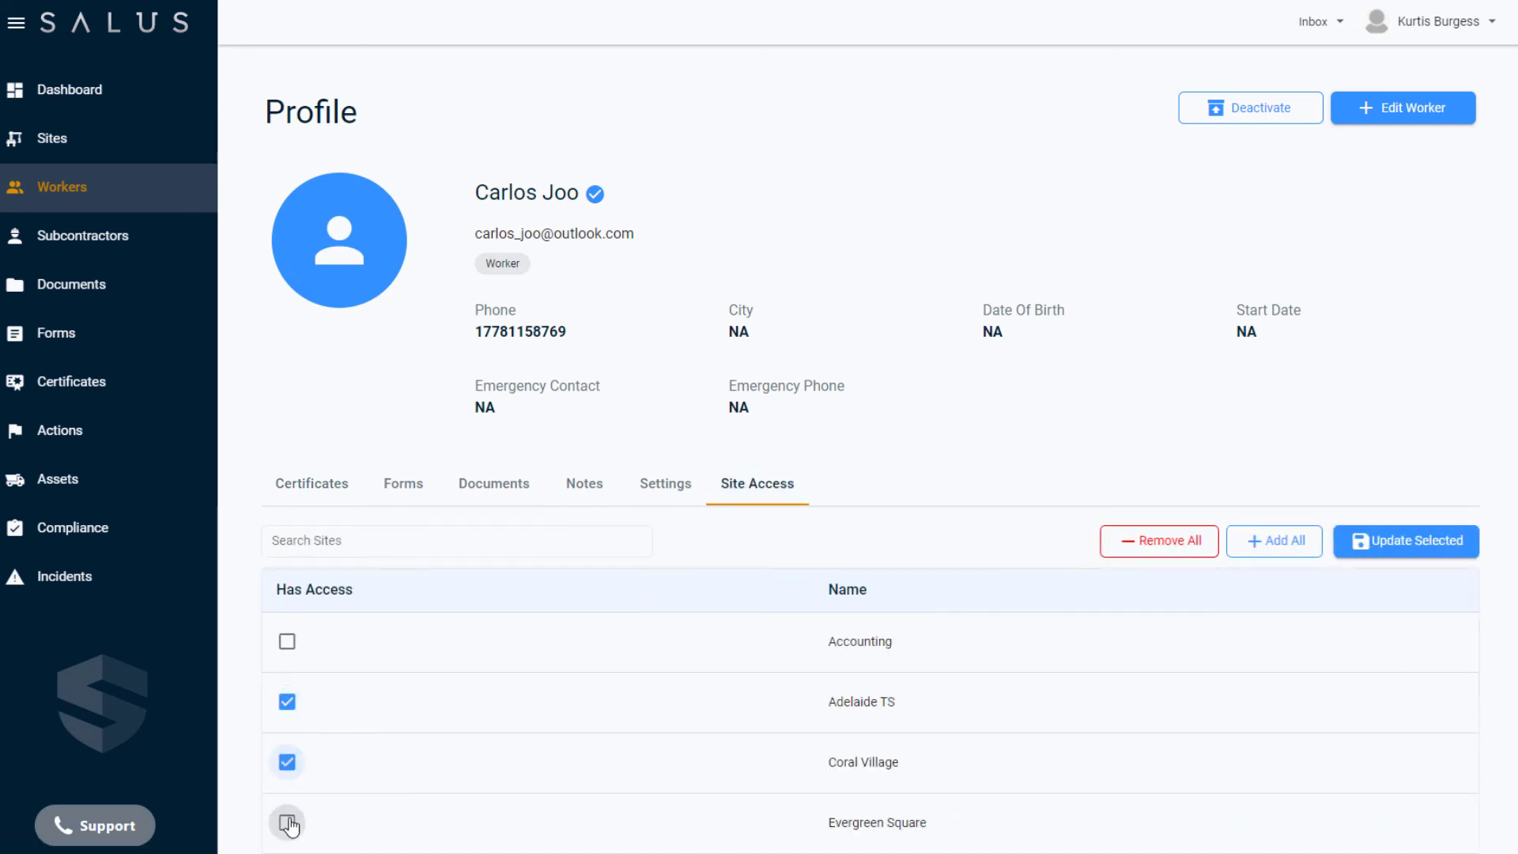
left_click(287, 822)
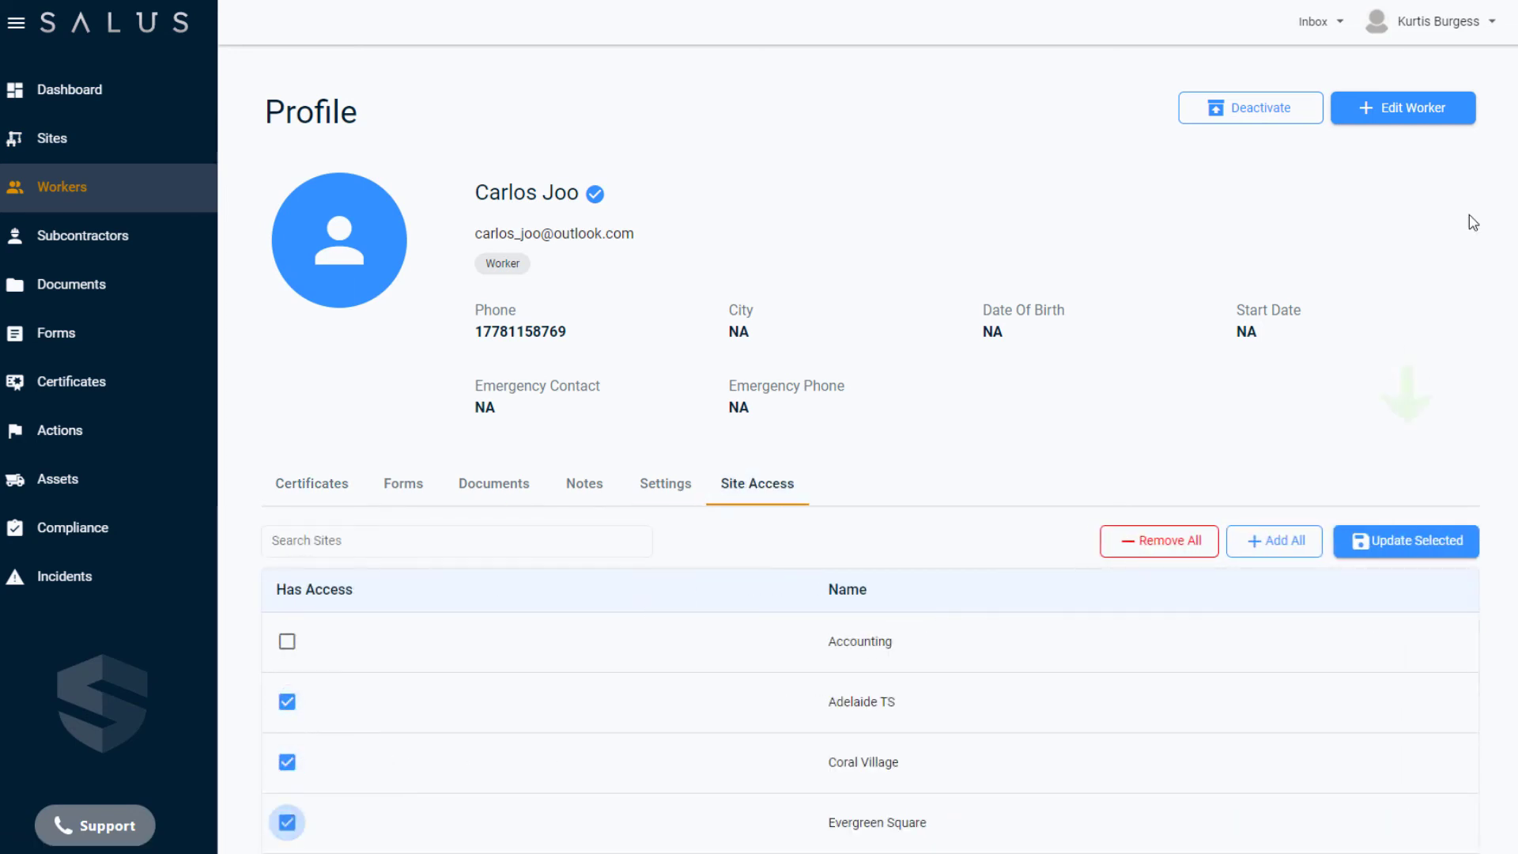
left_click(1452, 545)
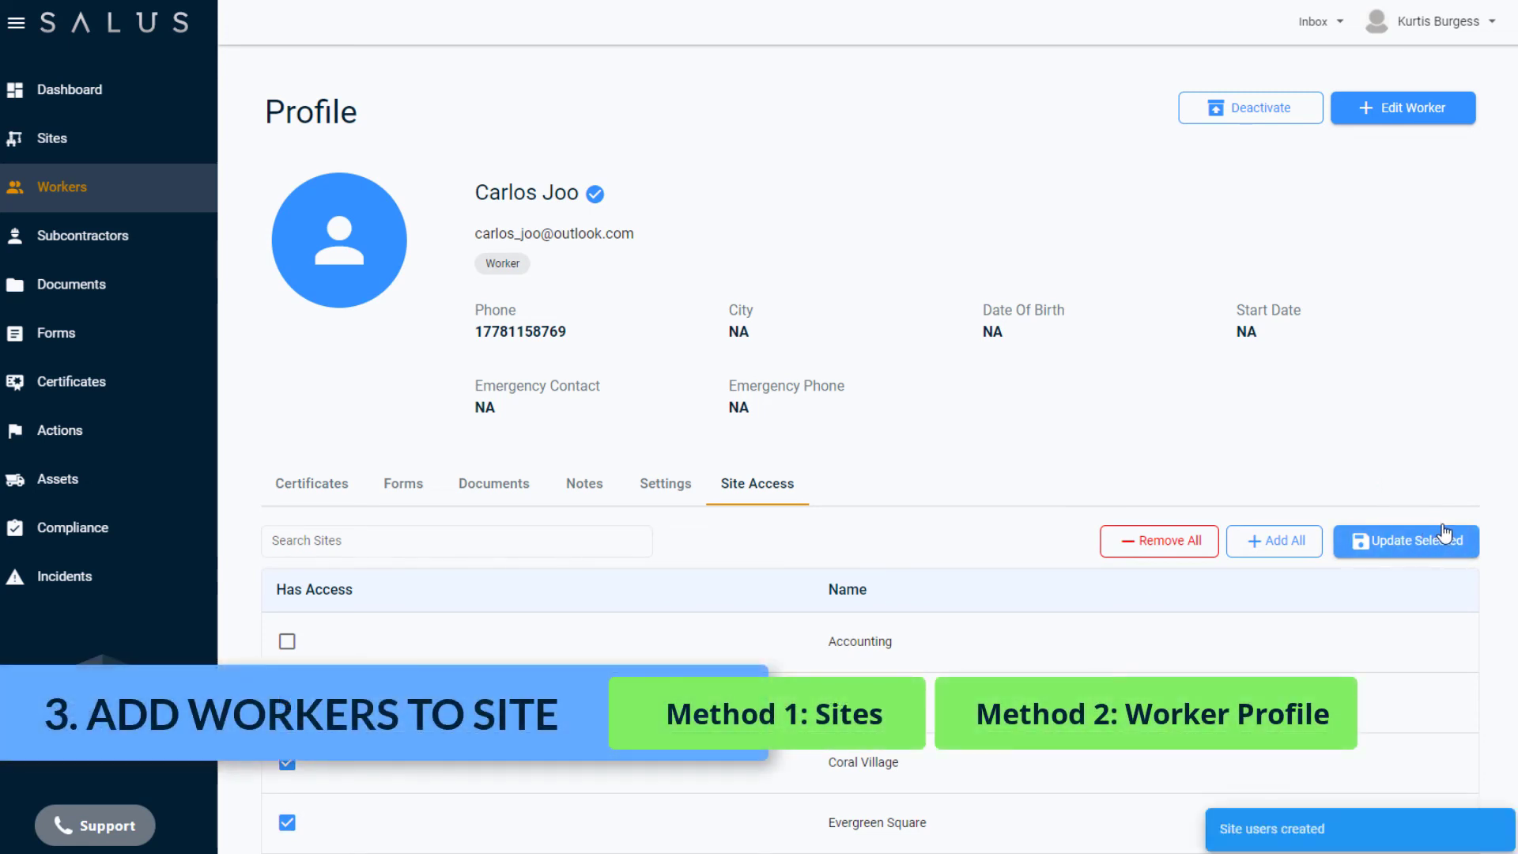